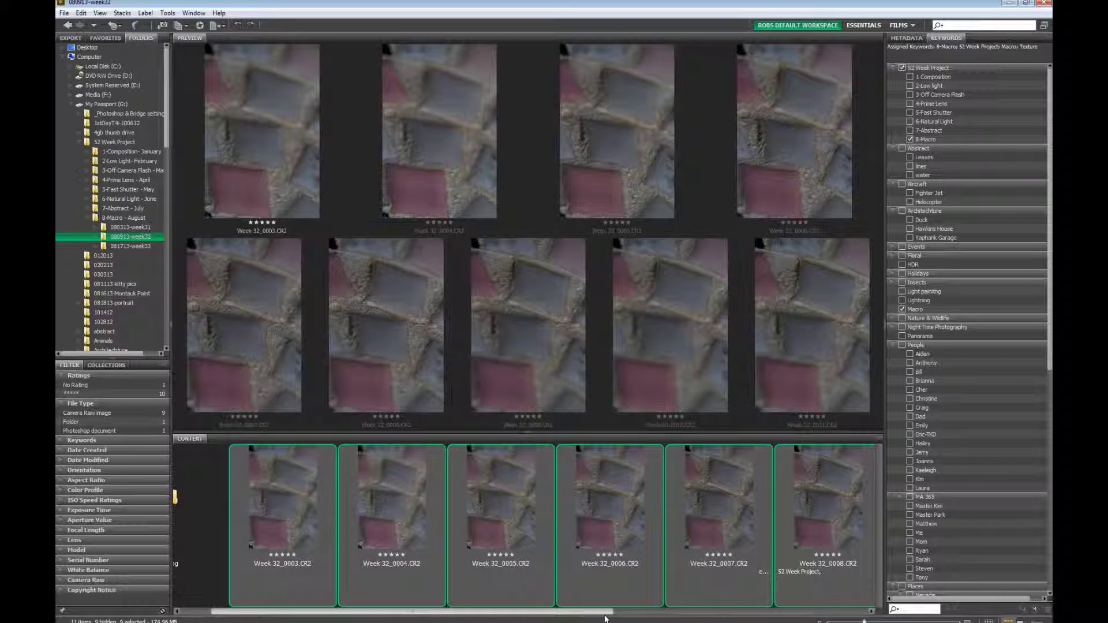
Select the nine raw photos from Week 32_0003.CR2 through Week 32_0011.CR2 and open them in Camera Raw.
{"action": "left_click", "coordinate": [611, 612]}
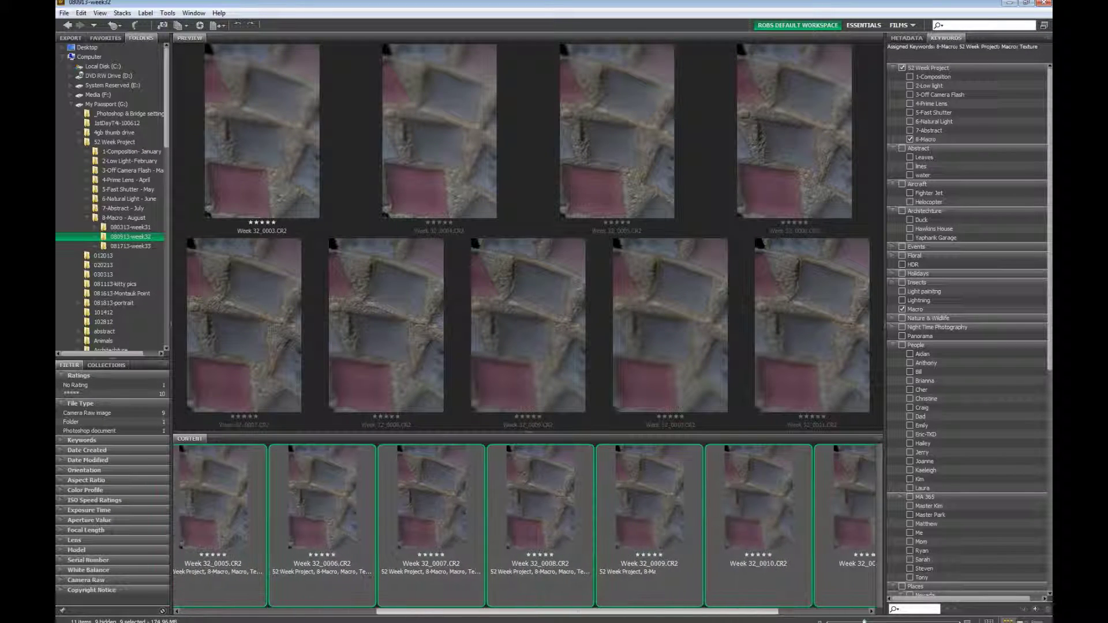
{"action": "scroll", "coordinate": [604, 612], "scroll_direction": "left", "scroll_amount": 5}
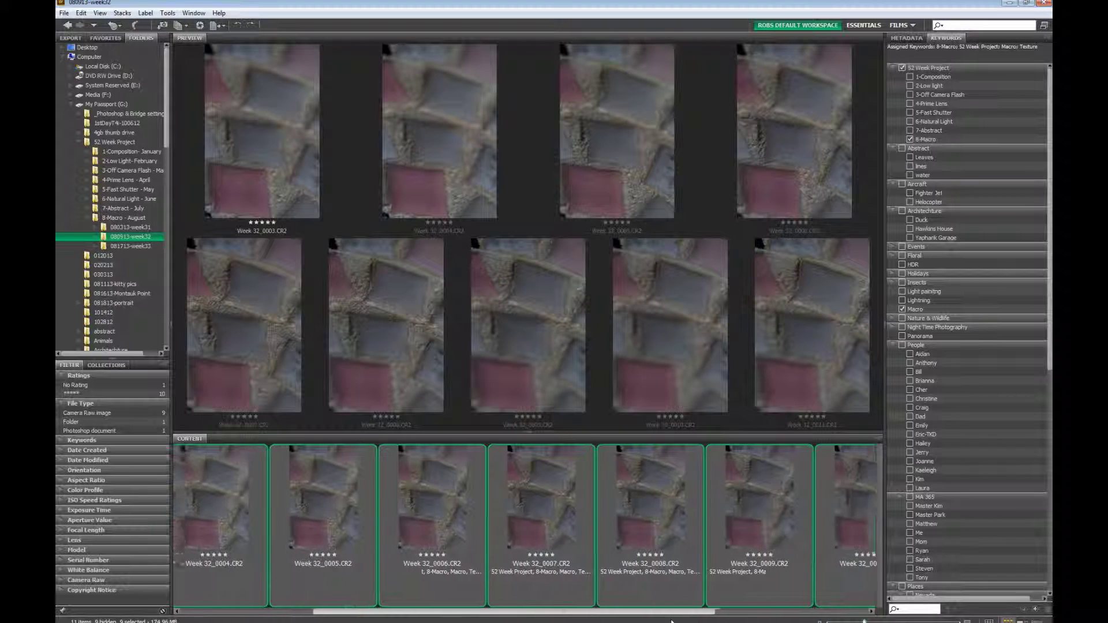
{"action": "scroll", "coordinate": [603, 612], "scroll_direction": "left", "scroll_amount": 2}
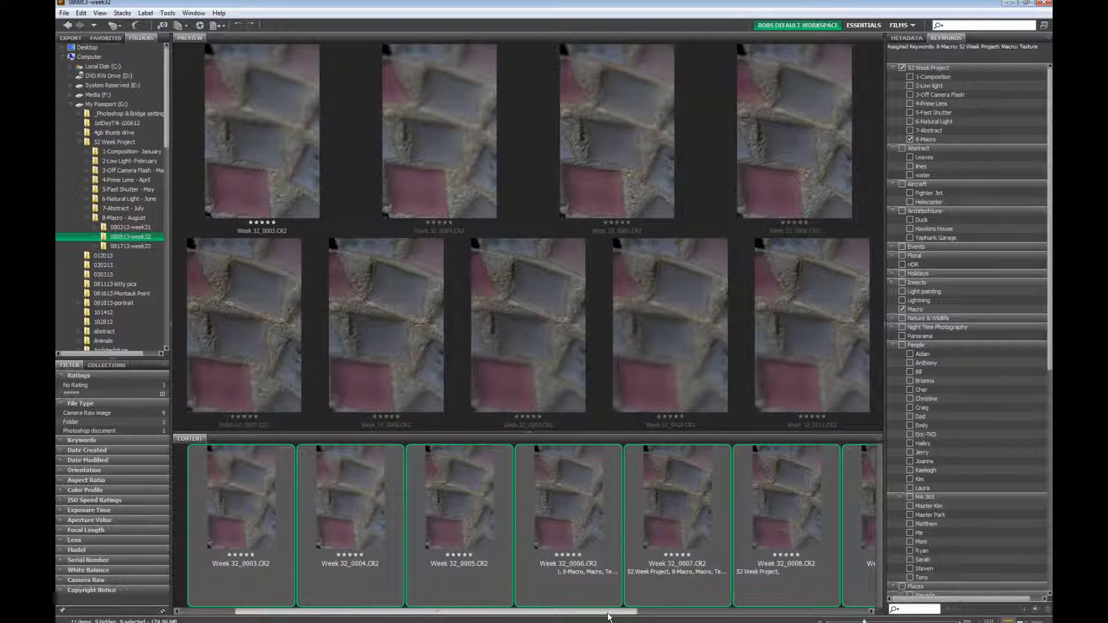
{"action": "left_click", "coordinate": [254, 475]}
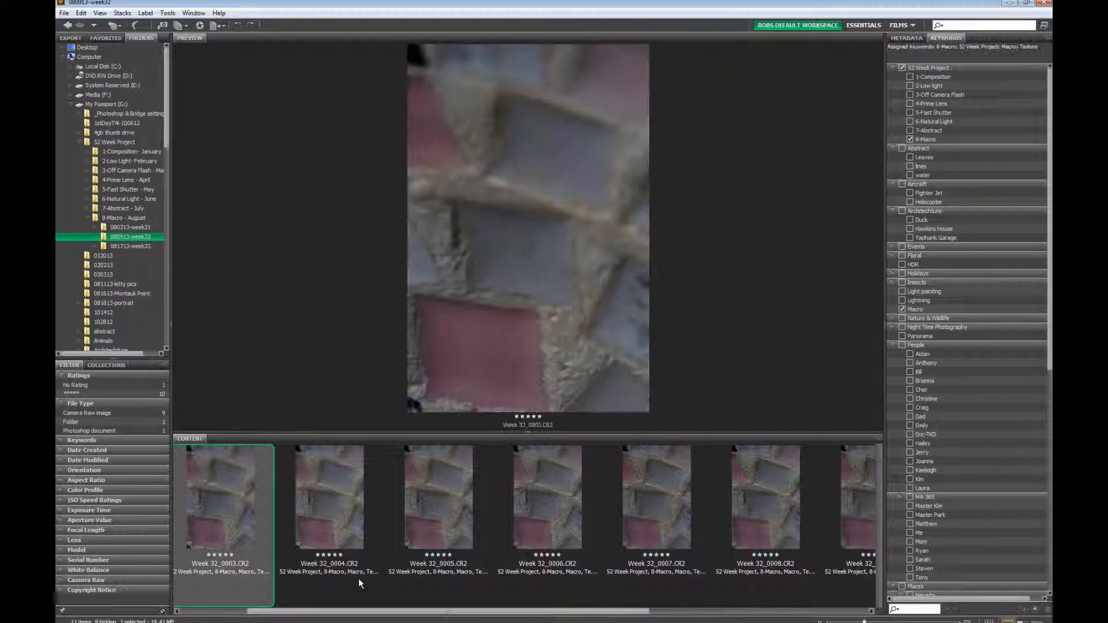
{"action": "scroll", "coordinate": [370, 619], "scroll_direction": "right", "scroll_amount": 2}
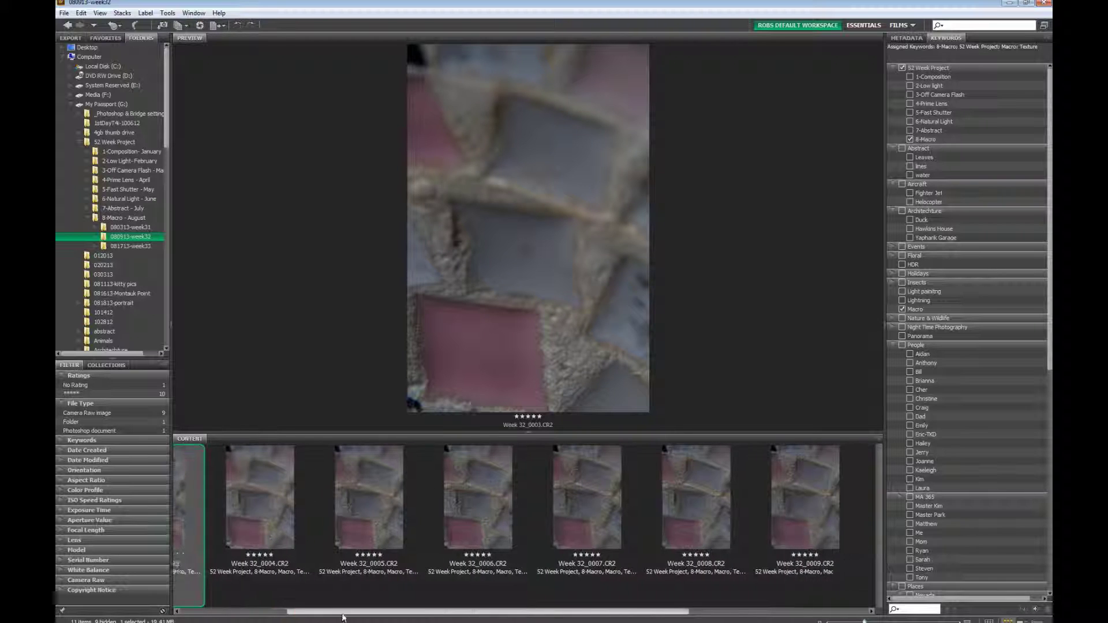
{"action": "left_click_drag", "start_coordinate": [370, 620], "coordinate": [465, 620]}
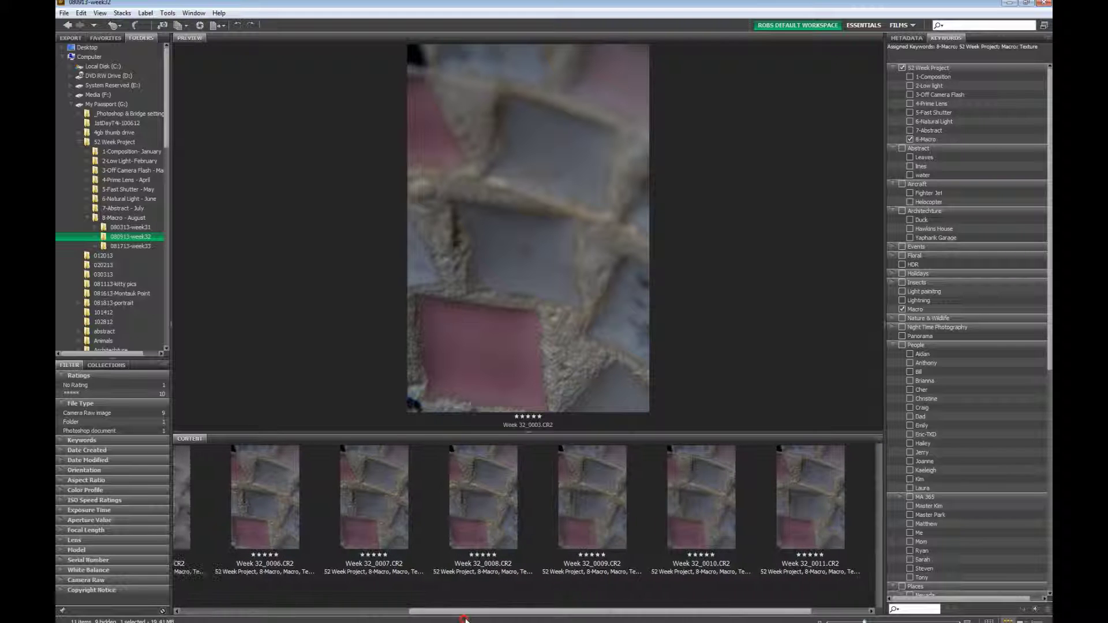
{"action": "left_click", "coordinate": [823, 497], "text": "shift"}
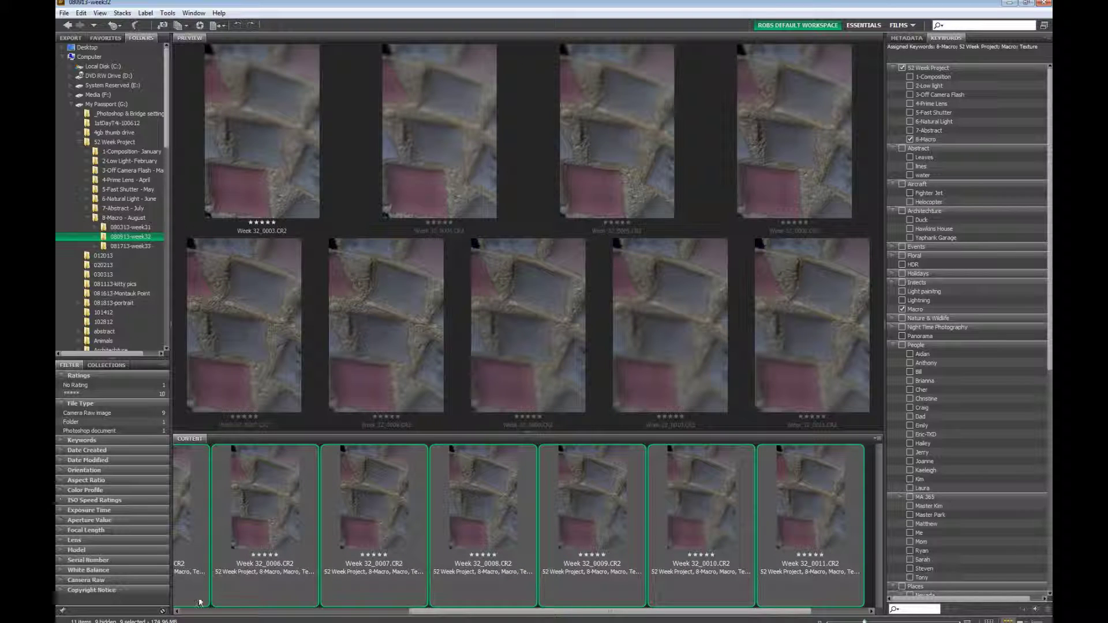
{"action": "left_click_drag", "start_coordinate": [650, 617], "coordinate": [611, 615]}
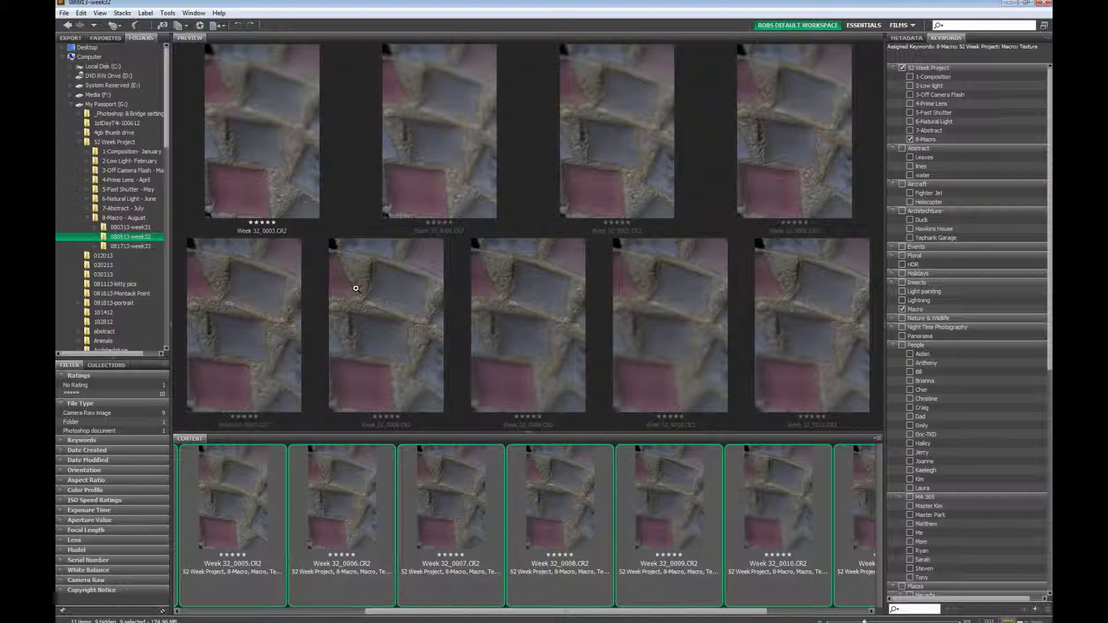
{"action": "key", "text": "ctrl+r"}
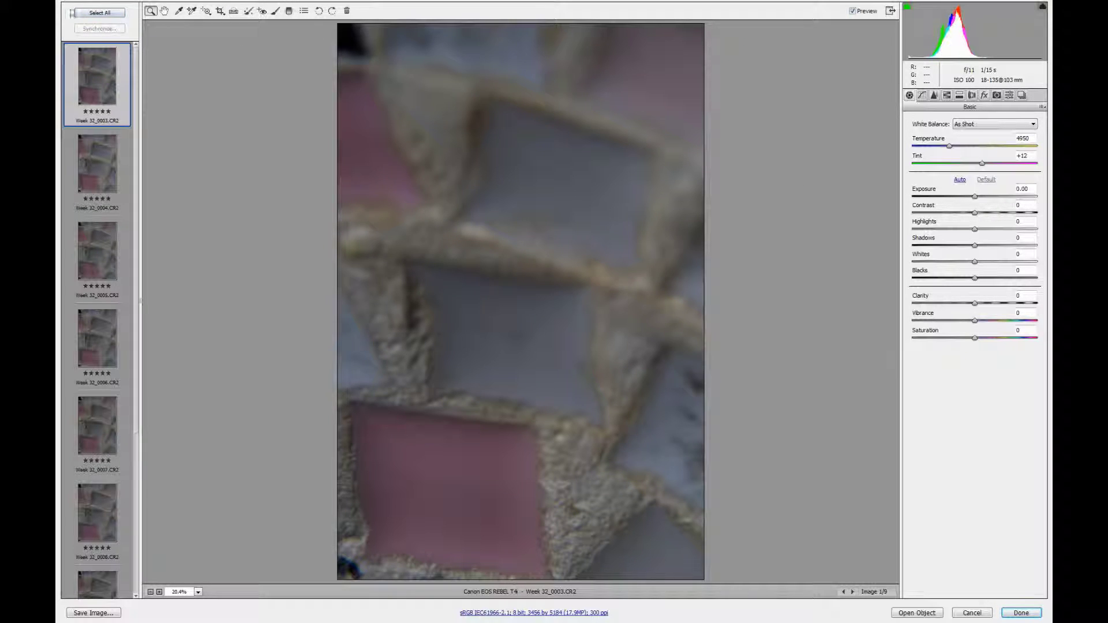
Select all the photos in the filmstrip and raise their exposure to +1.35.
{"action": "left_click", "coordinate": [109, 13]}
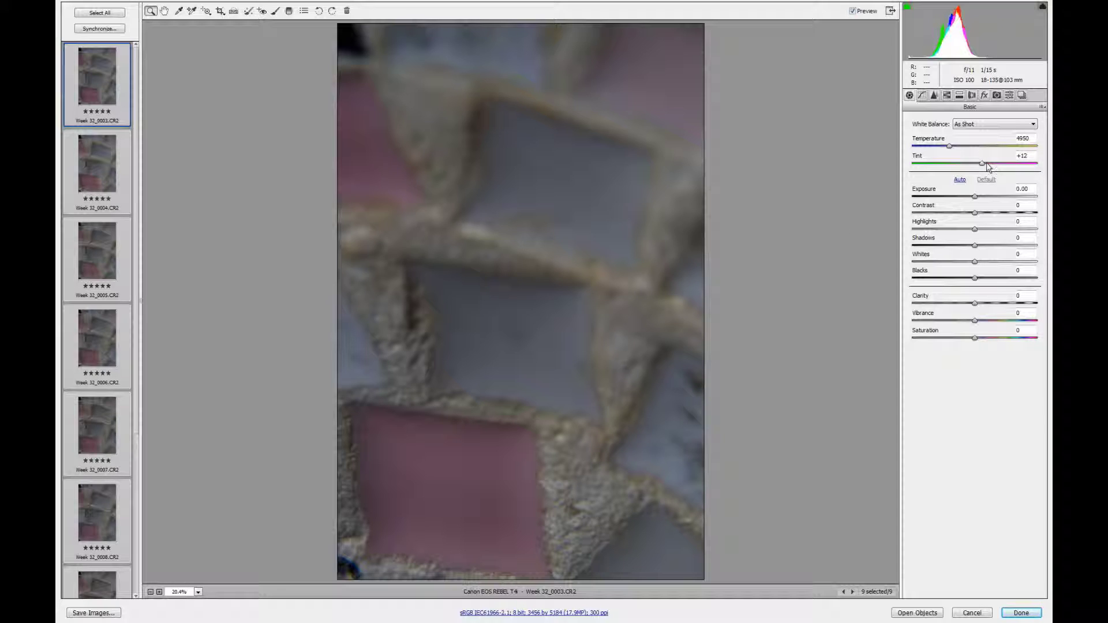
{"action": "left_click", "coordinate": [975, 196]}
{"action": "left_click_drag", "start_coordinate": [975, 196], "coordinate": [991, 200]}
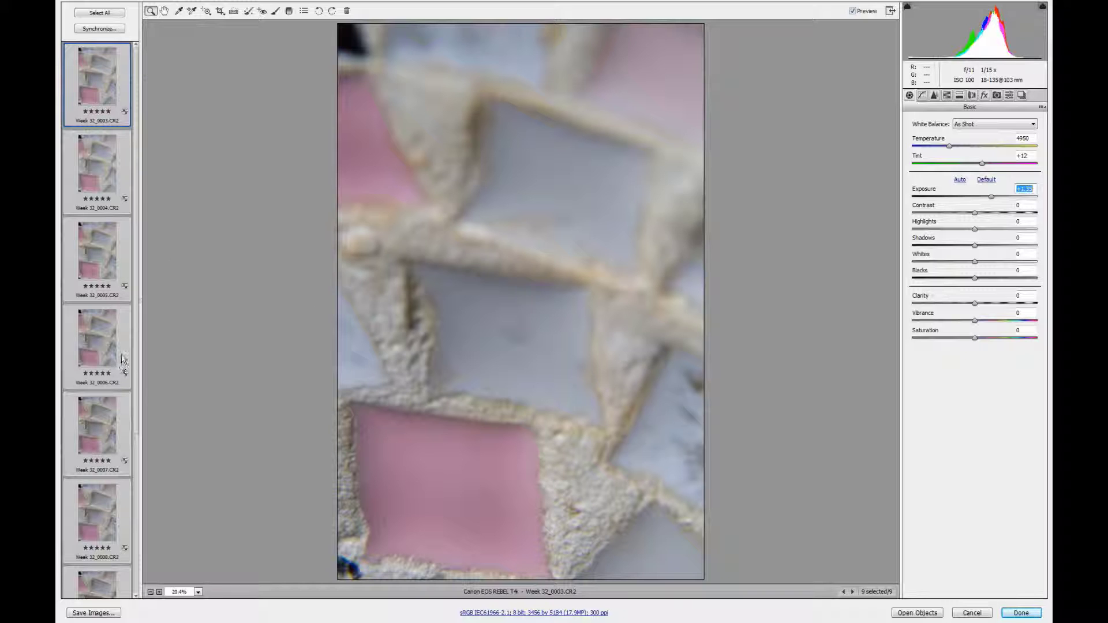
{"action": "scroll", "coordinate": [126, 352], "scroll_direction": "down", "scroll_amount": 6}
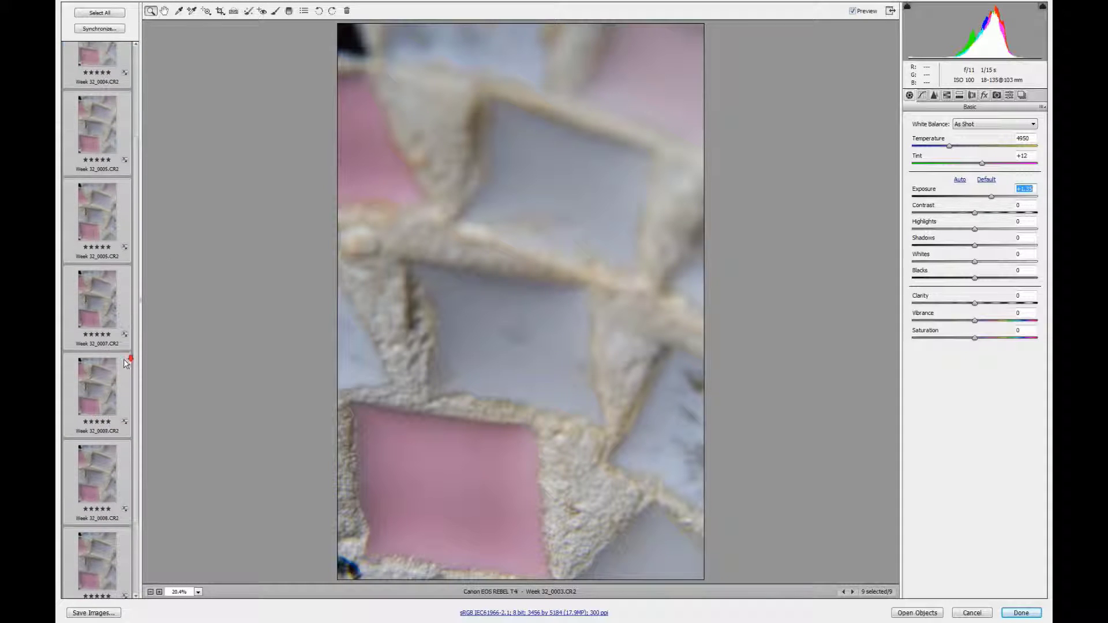
{"action": "scroll", "coordinate": [127, 364], "scroll_direction": "down", "scroll_amount": 3}
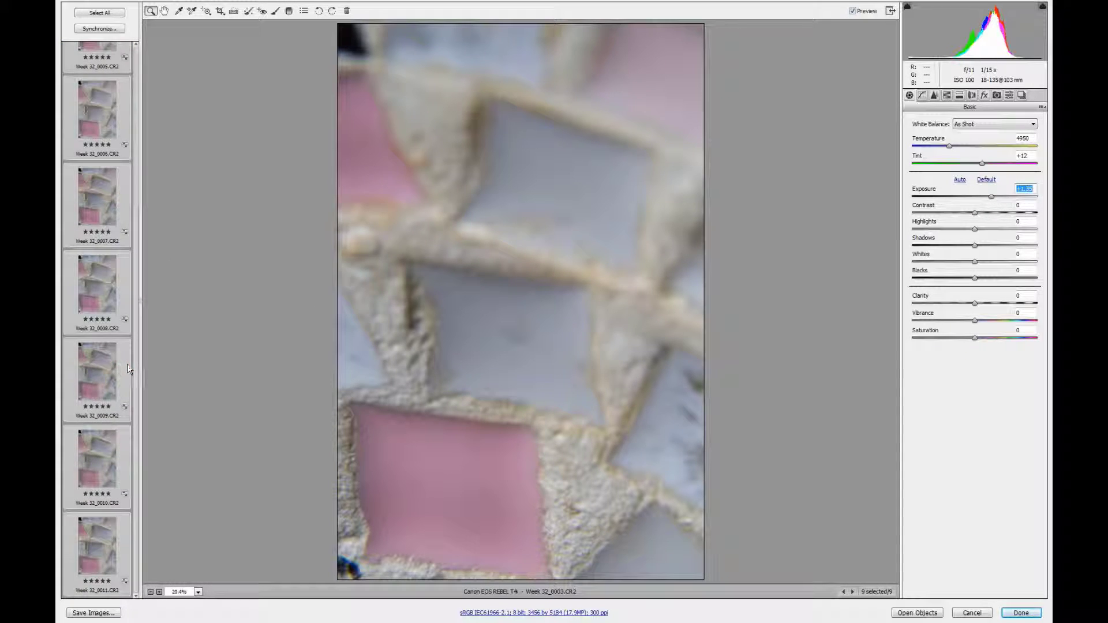
Make Week 32_0008.CR2 the previewed photo, reselect all the photos and set their contrast to +24.
{"action": "left_click", "coordinate": [123, 296]}
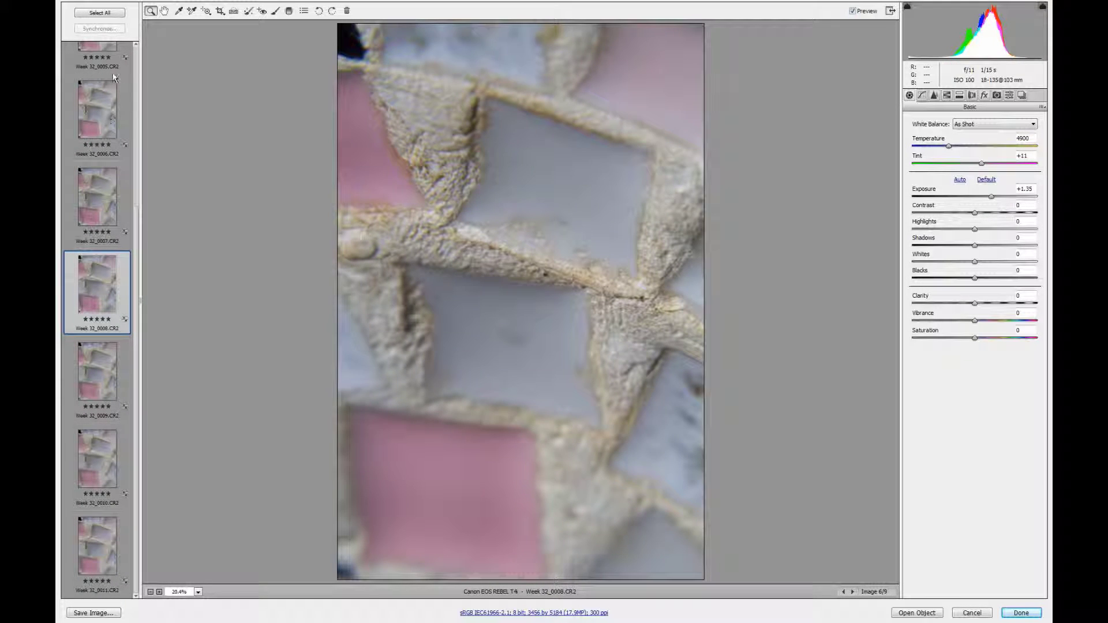
{"action": "left_click", "coordinate": [114, 15]}
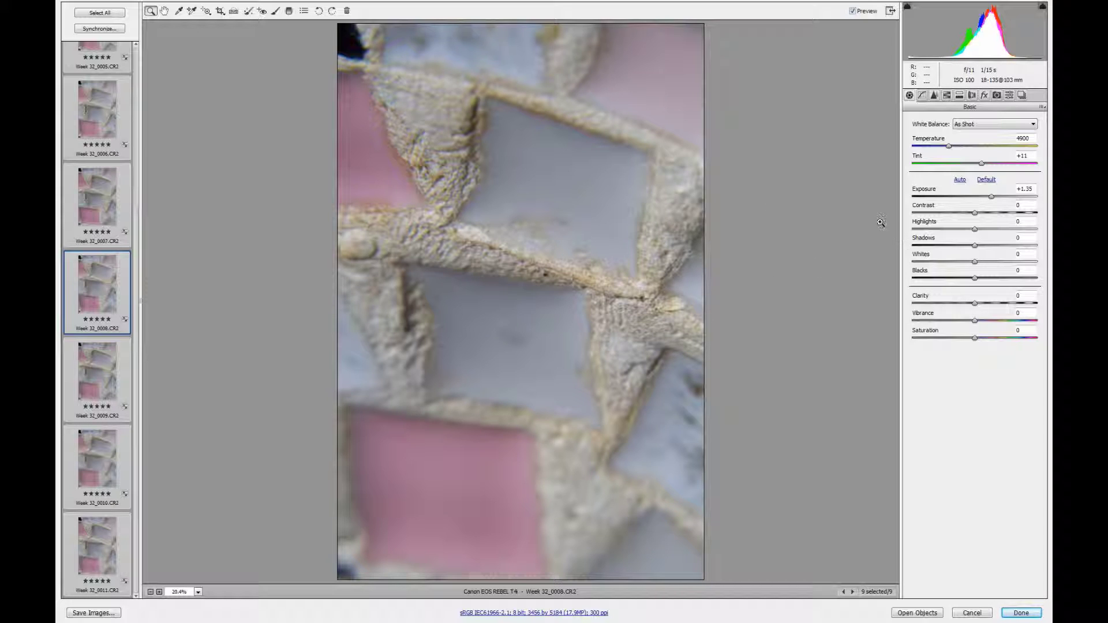
{"action": "left_click", "coordinate": [974, 214]}
{"action": "mouse_move", "coordinate": [975, 214]}
{"action": "left_mouse_down"}
{"action": "mouse_move", "coordinate": [1006, 215]}
{"action": "mouse_move", "coordinate": [990, 220]}
{"action": "left_mouse_up"}
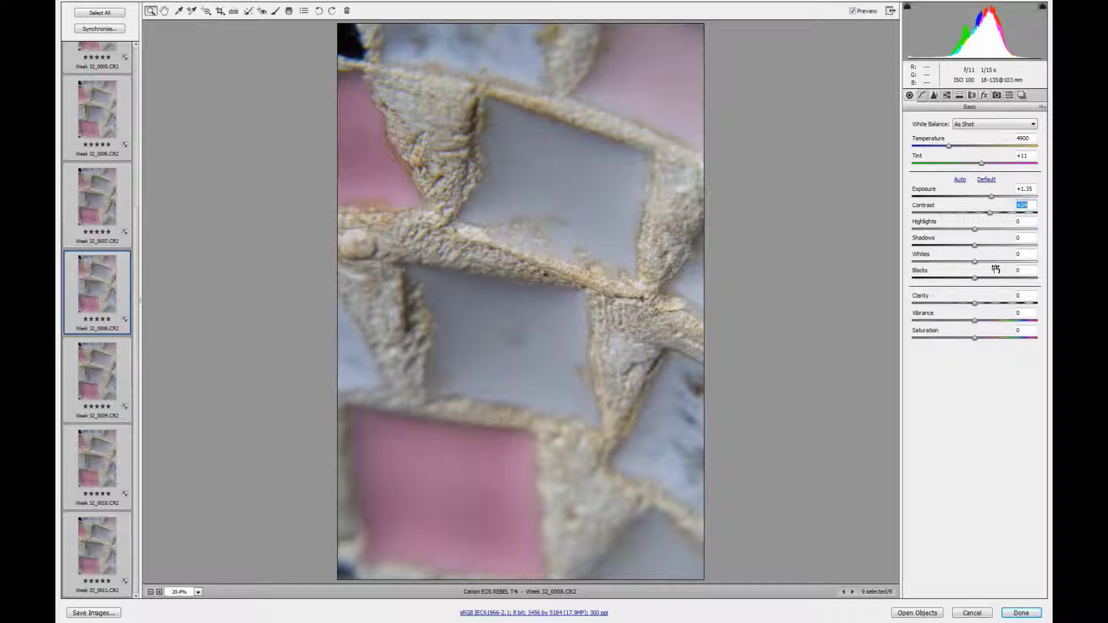
Set the shadows to -30 and the whites to +25 for all selected photos.
{"action": "left_click_drag", "start_coordinate": [974, 245], "coordinate": [916, 249]}
{"action": "left_click", "coordinate": [947, 247]}
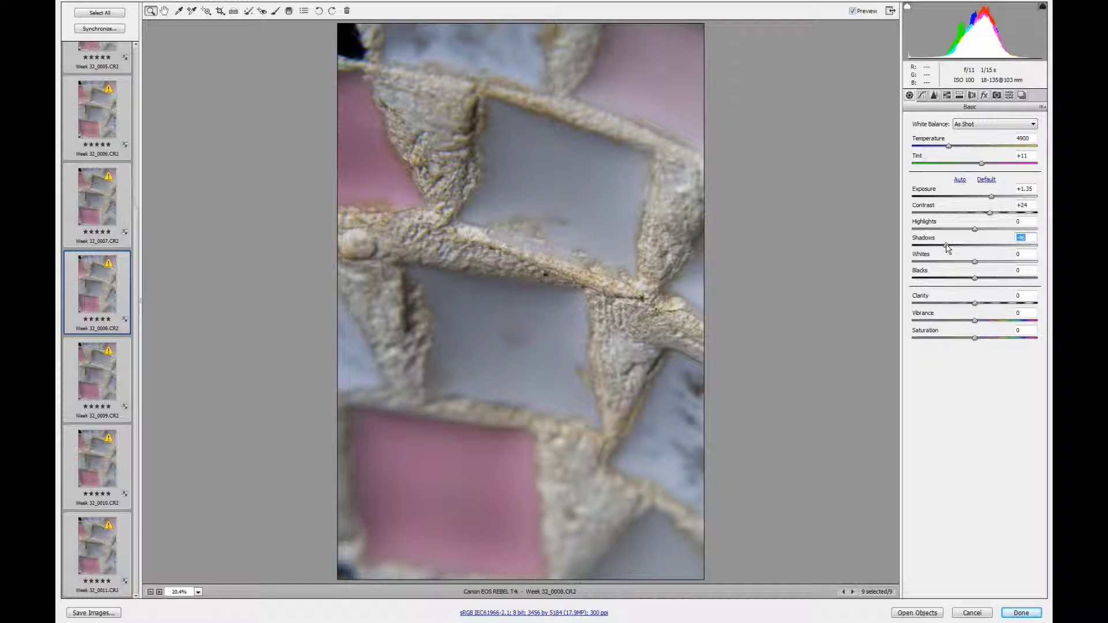
{"action": "left_click_drag", "start_coordinate": [947, 248], "coordinate": [959, 250]}
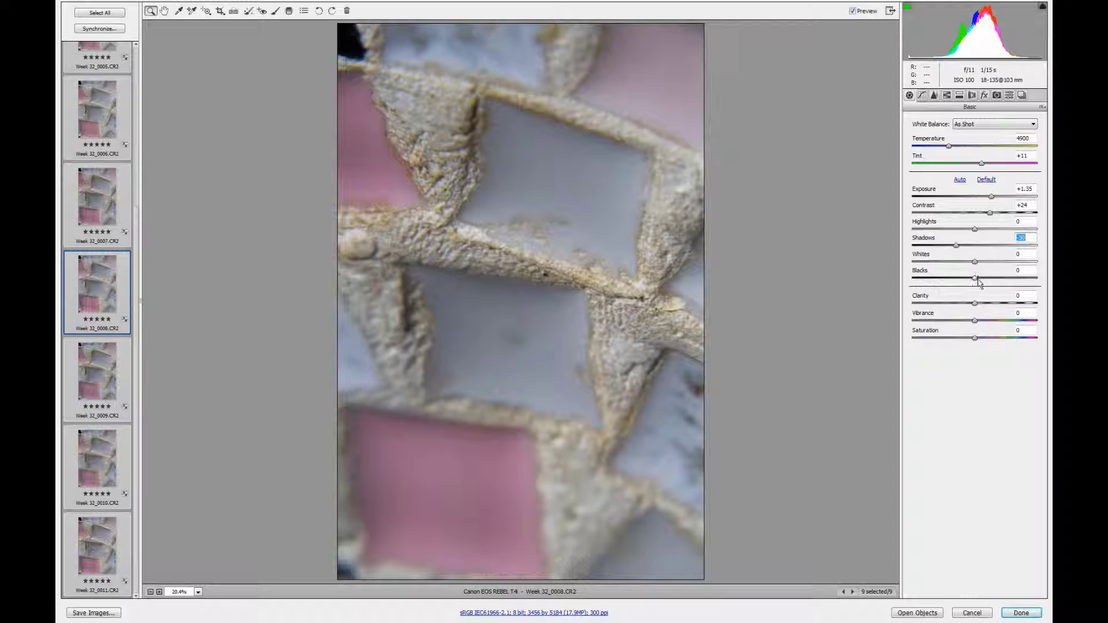
{"action": "left_click_drag", "start_coordinate": [976, 262], "coordinate": [1005, 268]}
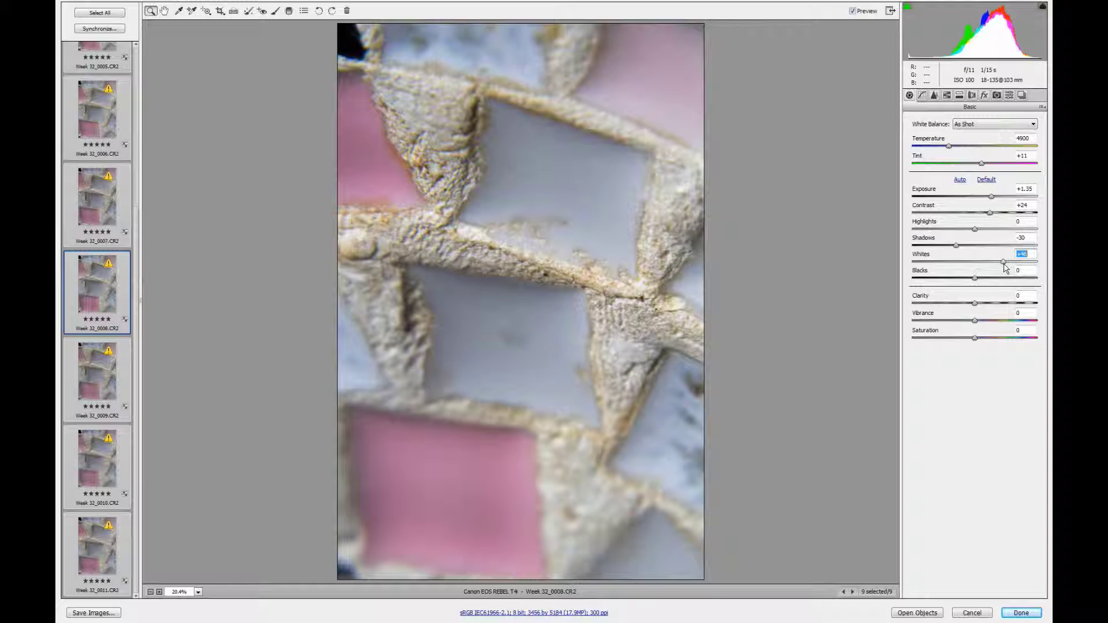
{"action": "left_click_drag", "start_coordinate": [1007, 269], "coordinate": [991, 265]}
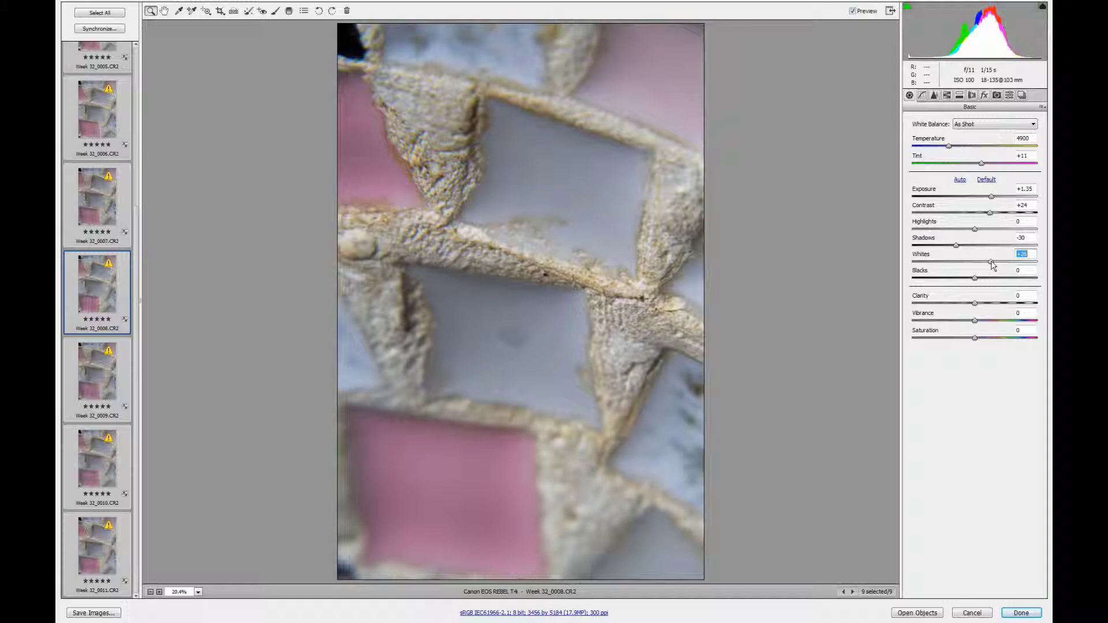
{"action": "left_click_drag", "start_coordinate": [993, 265], "coordinate": [992, 265]}
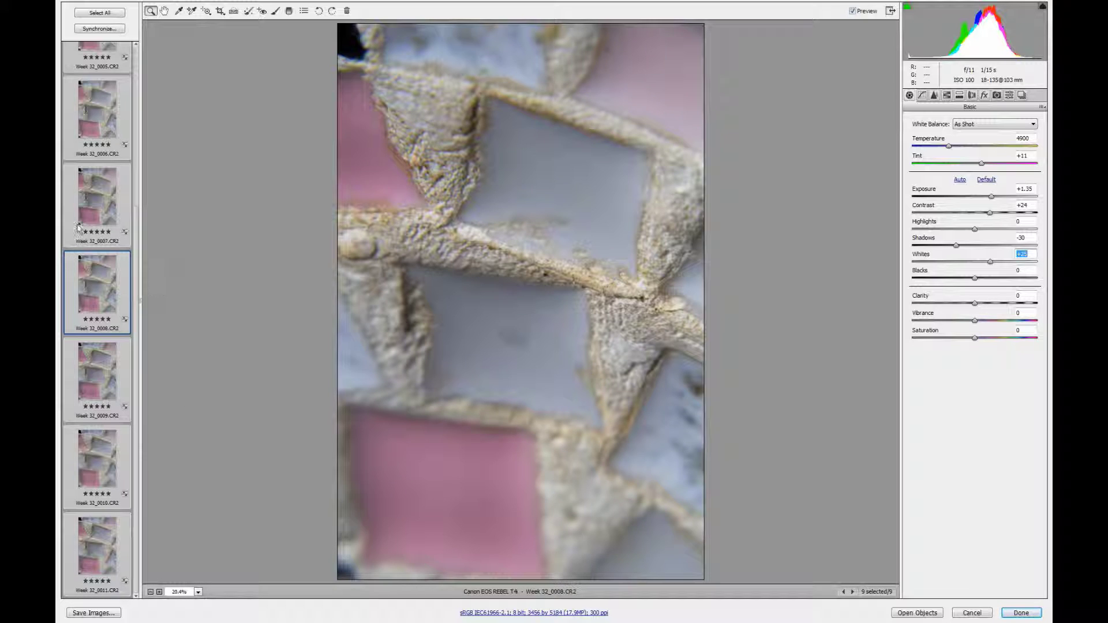
Synchronize the raw settings across all selected photos, leaving out crop, spot removal and local adjustments, and finish the raw edits.
{"action": "left_click", "coordinate": [100, 28]}
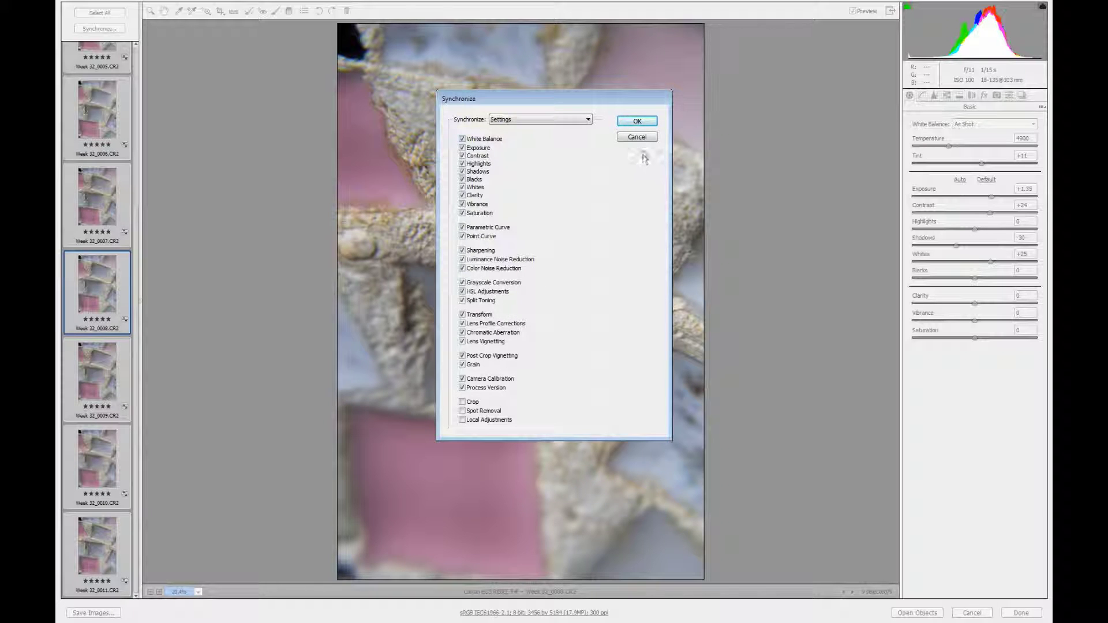
{"action": "left_click", "coordinate": [635, 123]}
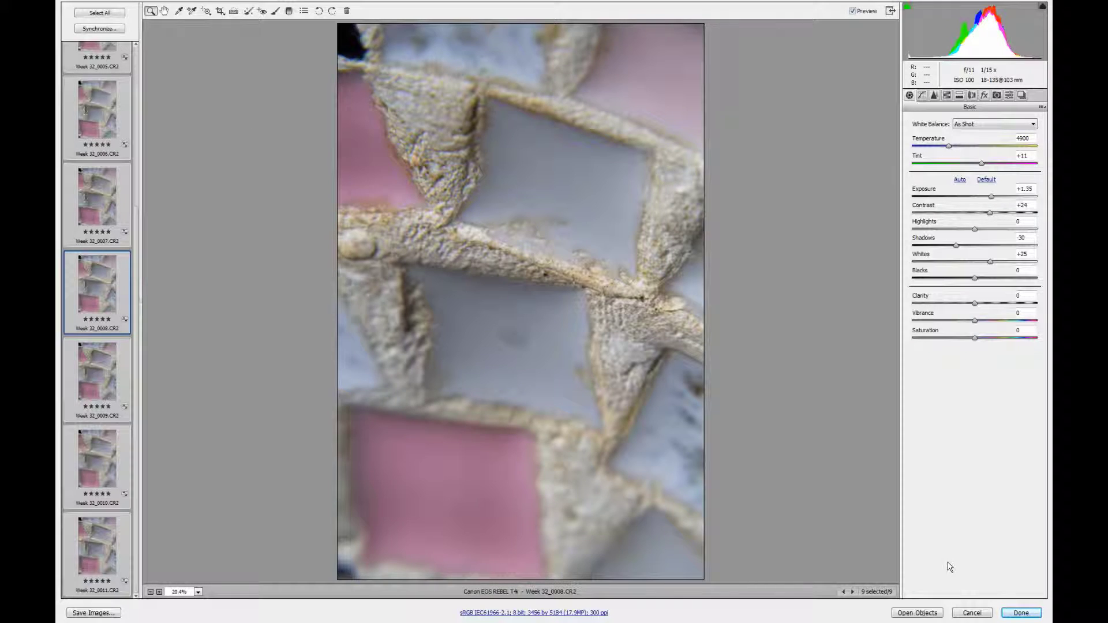
{"action": "left_click", "coordinate": [1020, 614]}
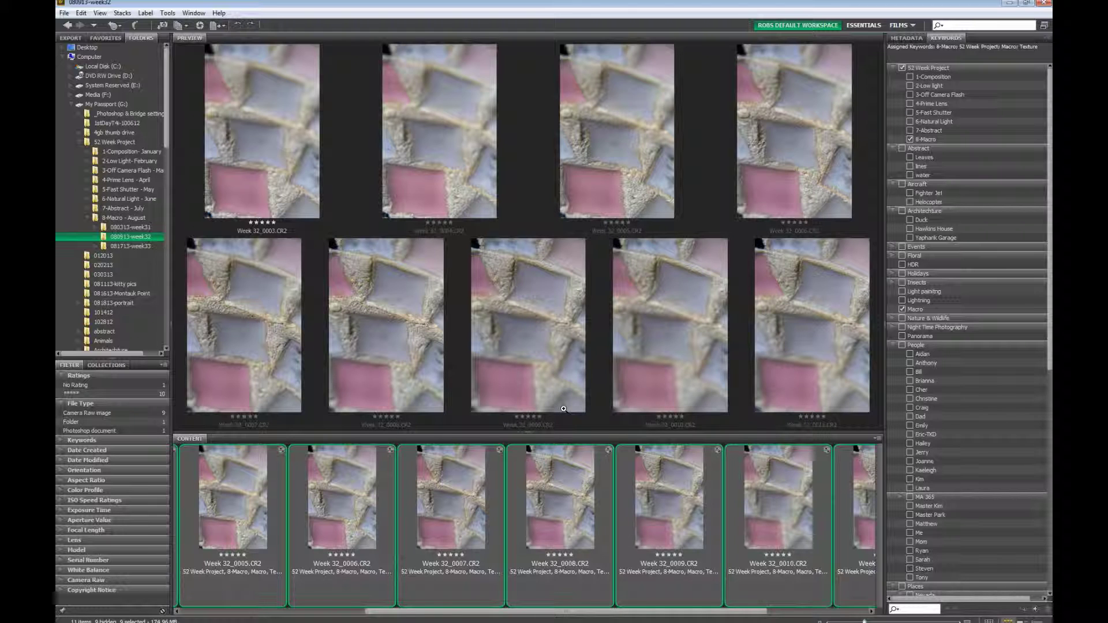
Load the nine selected photos from Bridge into Photoshop as layers of one document.
{"action": "left_click_drag", "start_coordinate": [596, 613], "coordinate": [532, 615]}
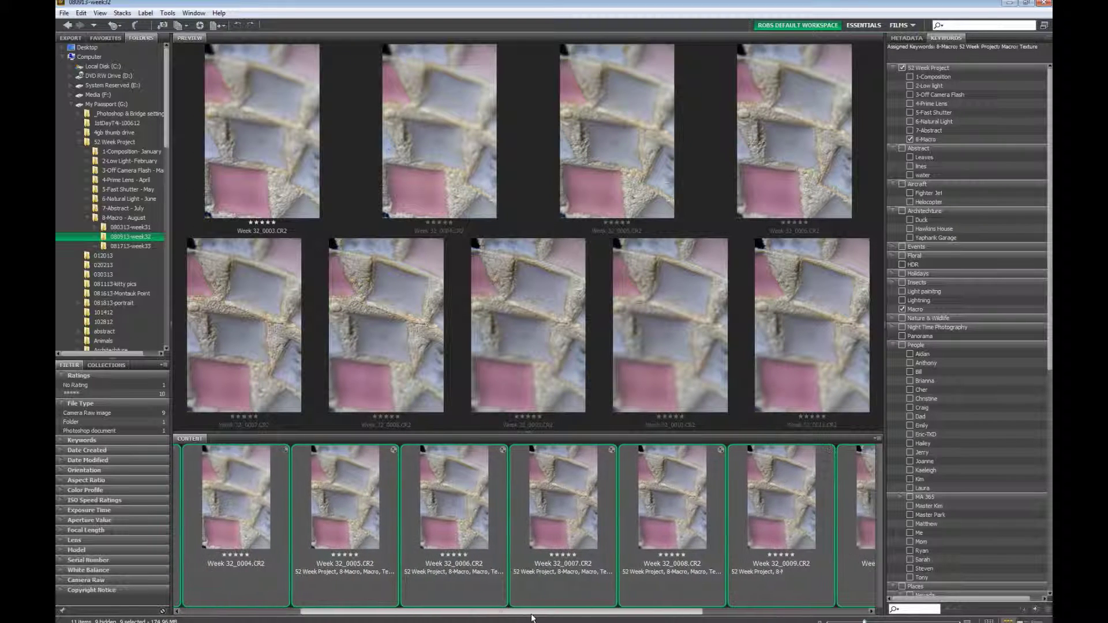
{"action": "left_click", "coordinate": [168, 12]}
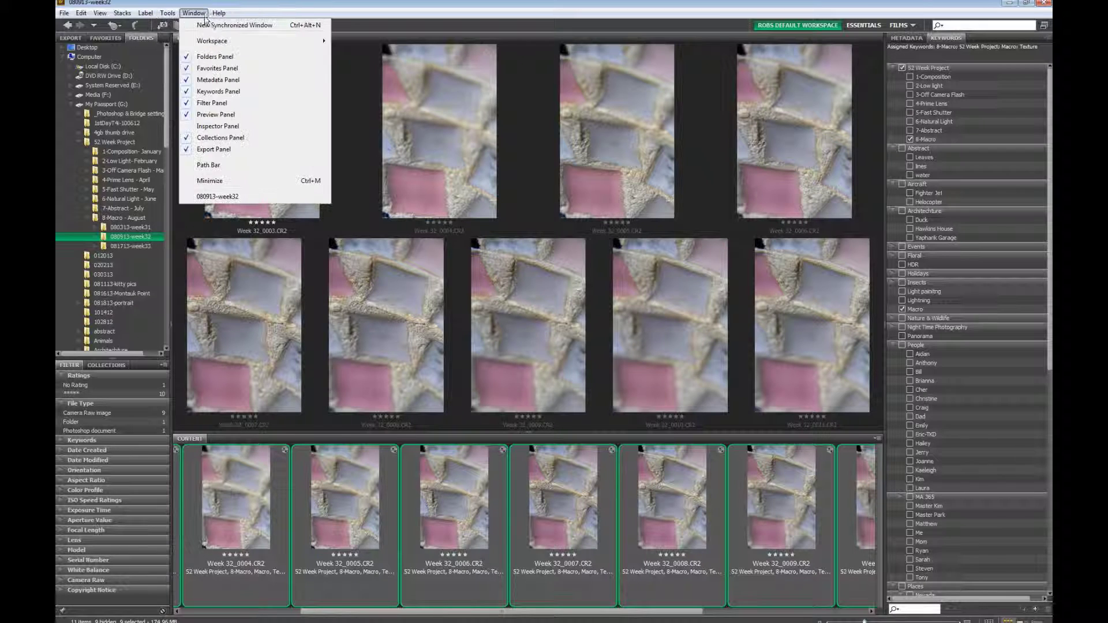
{"action": "mouse_move", "coordinate": [168, 12]}
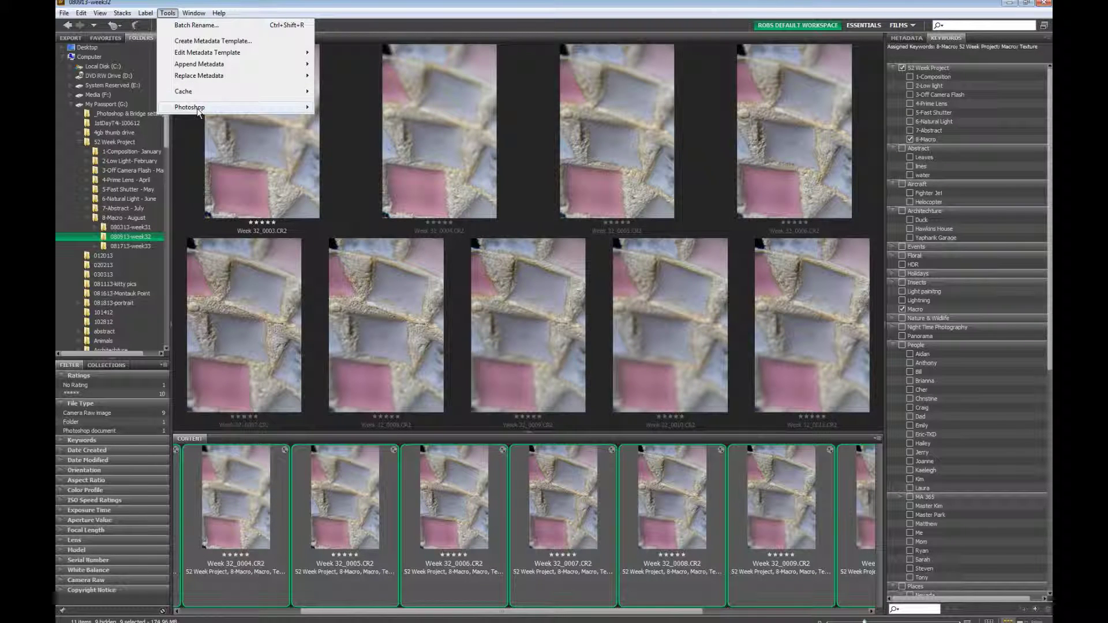
{"action": "mouse_move", "coordinate": [198, 109]}
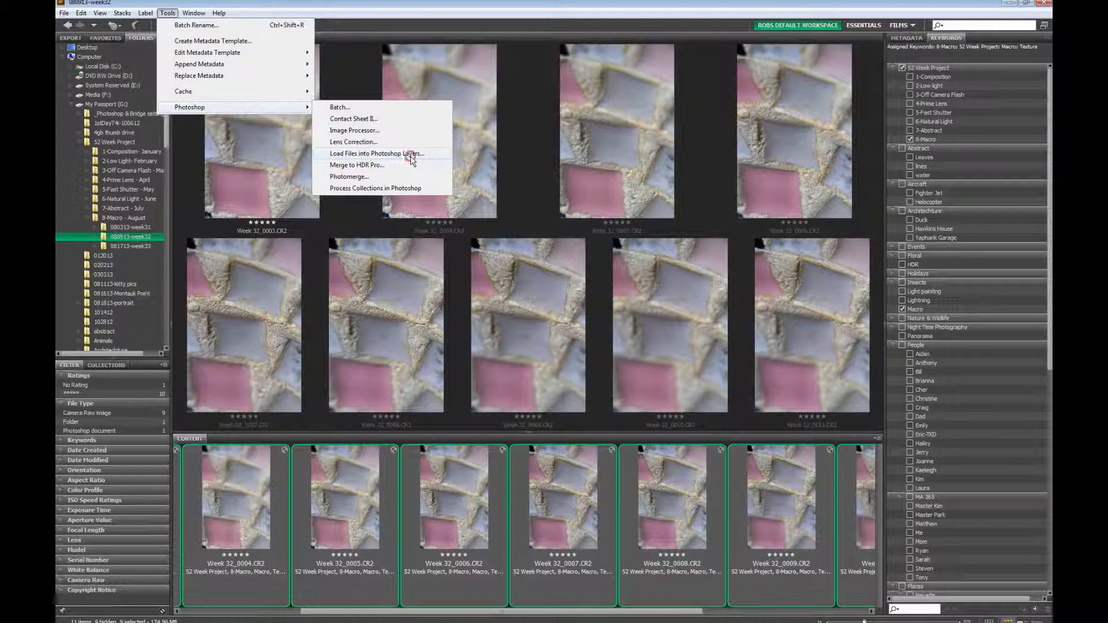
{"action": "left_click", "coordinate": [411, 157]}
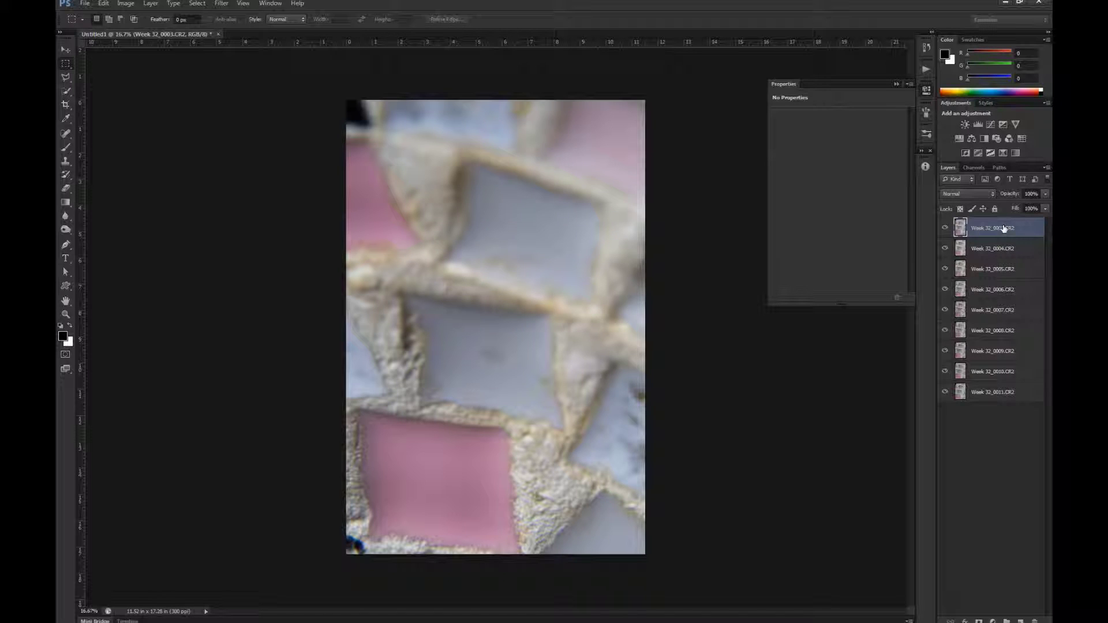
Select all layers from Week 32_0003.CR2 to Week 32_0011.CR2 and auto-align them with the Auto projection.
{"action": "left_click", "coordinate": [1022, 226]}
{"action": "left_click", "coordinate": [1029, 395], "text": "shift"}
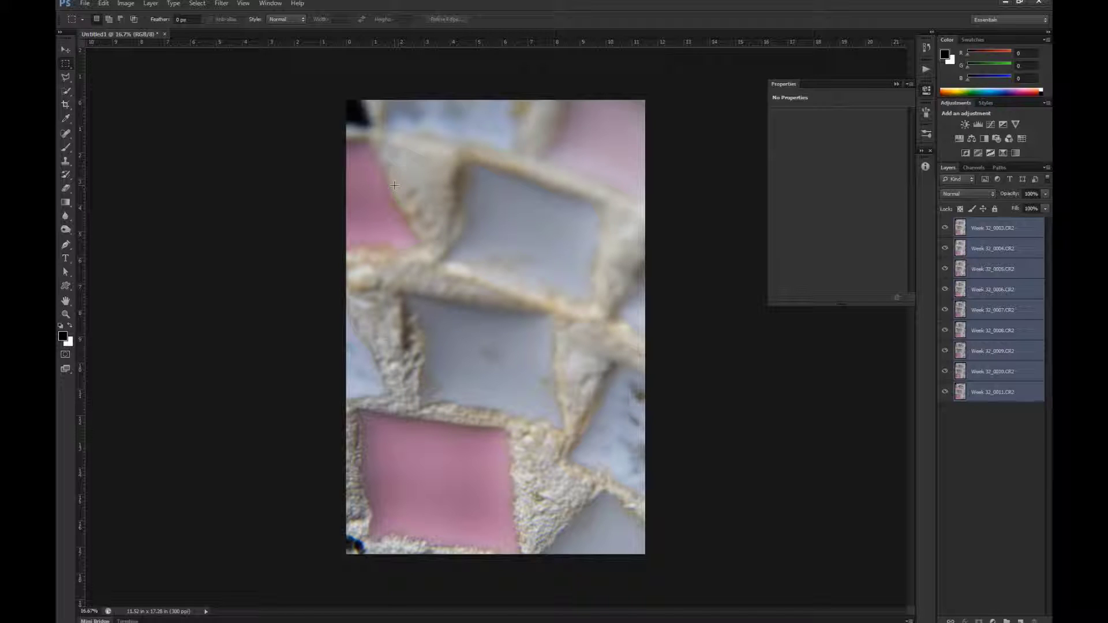
{"action": "left_click", "coordinate": [104, 4]}
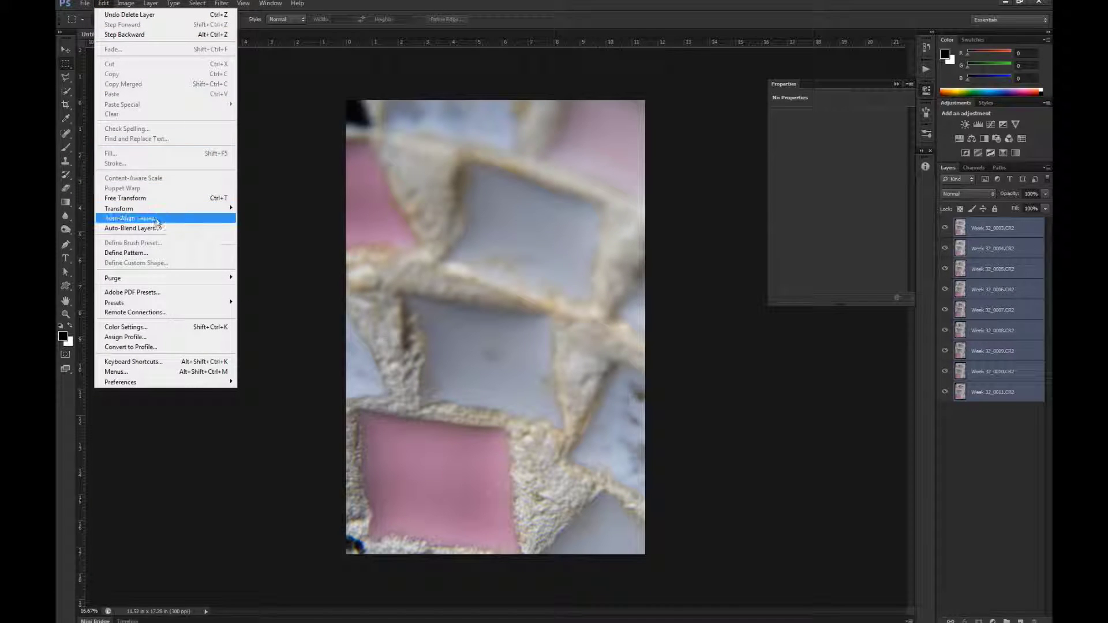
{"action": "left_click", "coordinate": [207, 219]}
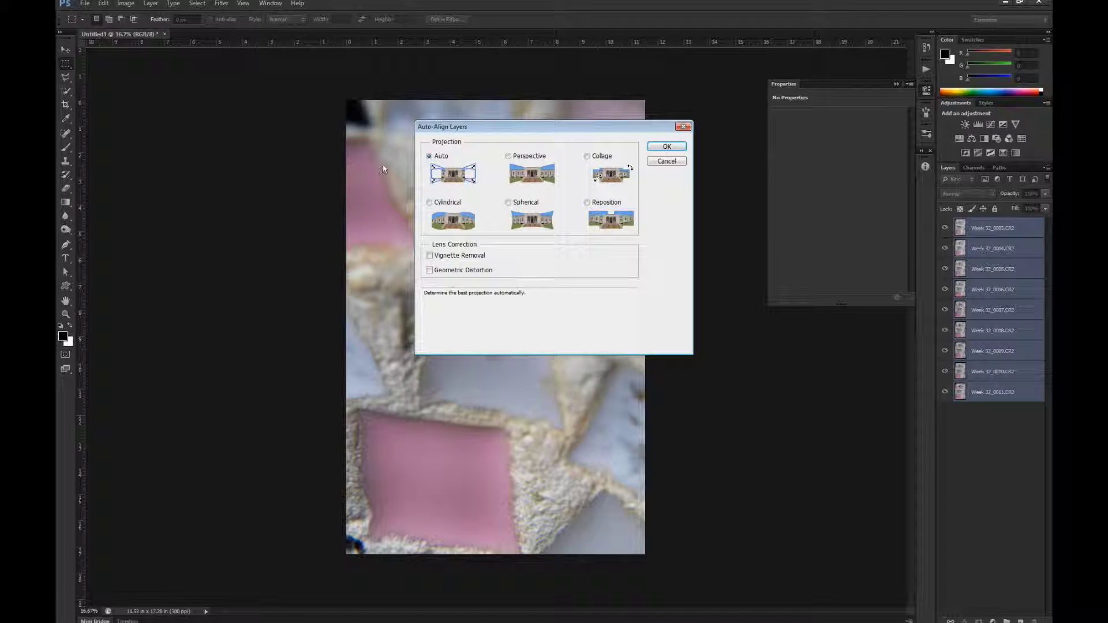
{"action": "left_click", "coordinate": [666, 148]}
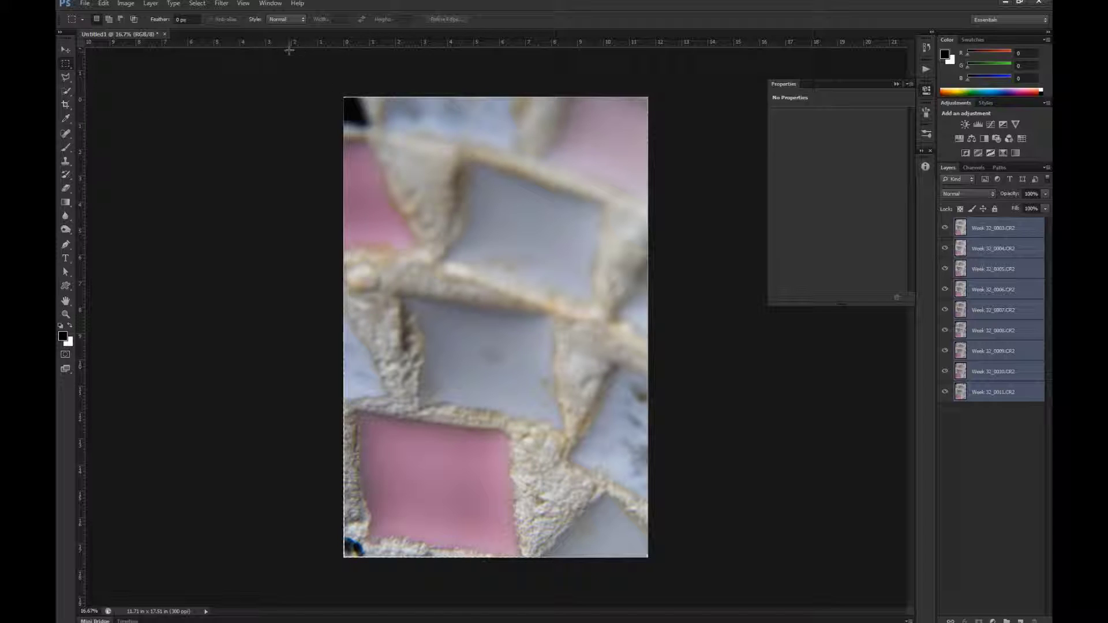
Crop the document slightly inward from the upper-left and lower-right corners to trim the uneven edges left by alignment.
{"action": "left_click", "coordinate": [65, 104]}
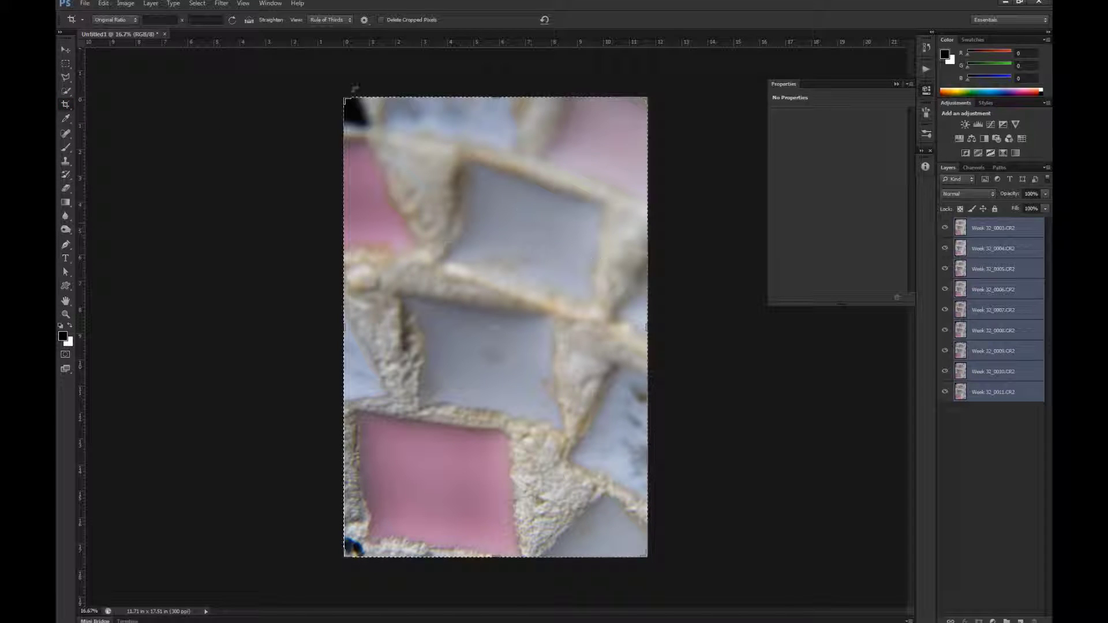
{"action": "left_click_drag", "start_coordinate": [345, 99], "coordinate": [347, 102]}
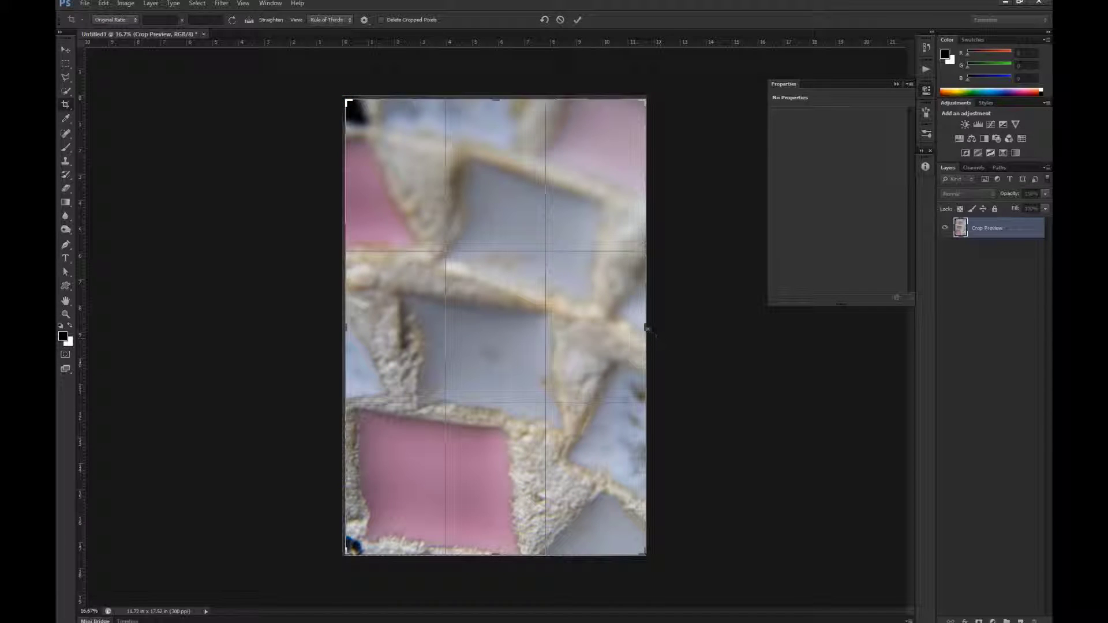
{"action": "left_click_drag", "start_coordinate": [647, 555], "coordinate": [644, 551]}
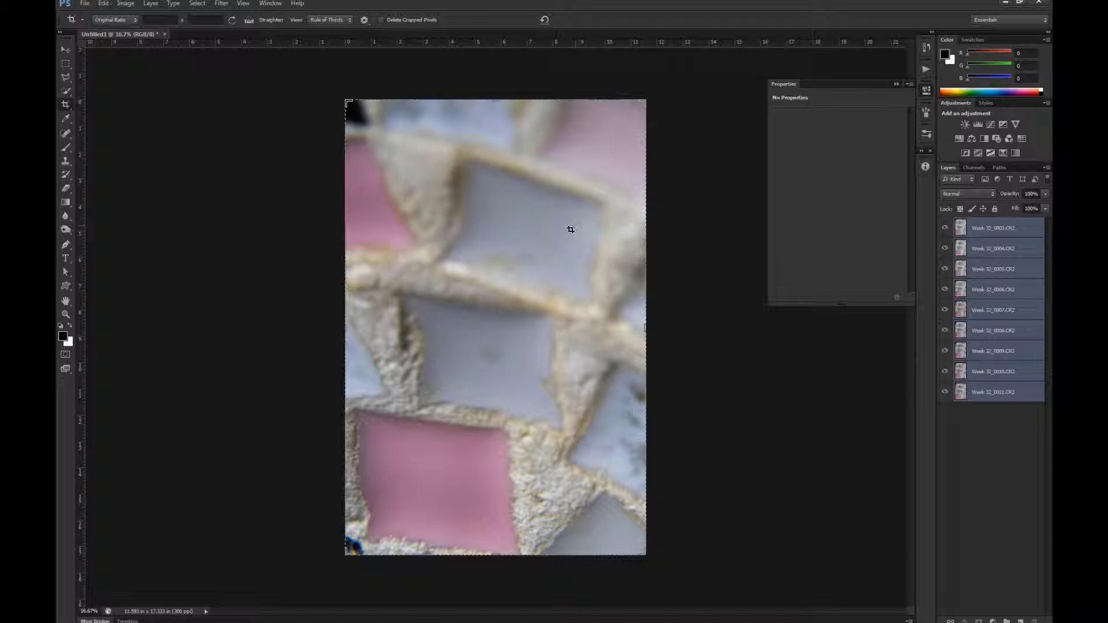
{"action": "key", "text": "v"}
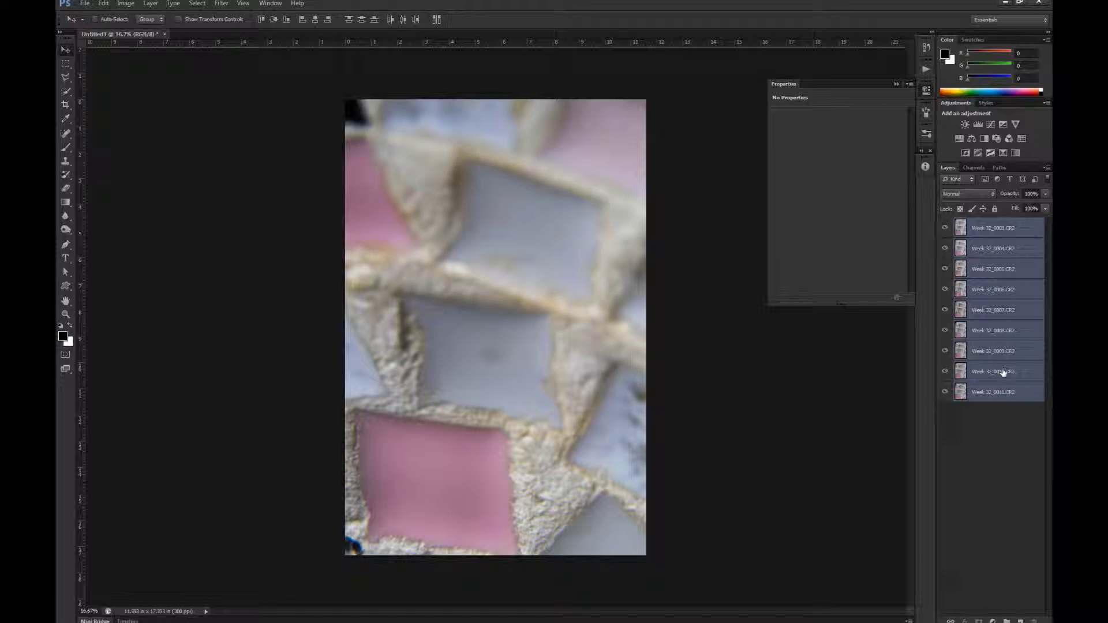
Auto-blend the nine selected layers with the Stack Images method and Seamless Tones and Colors enabled.
{"action": "left_click", "coordinate": [104, 4]}
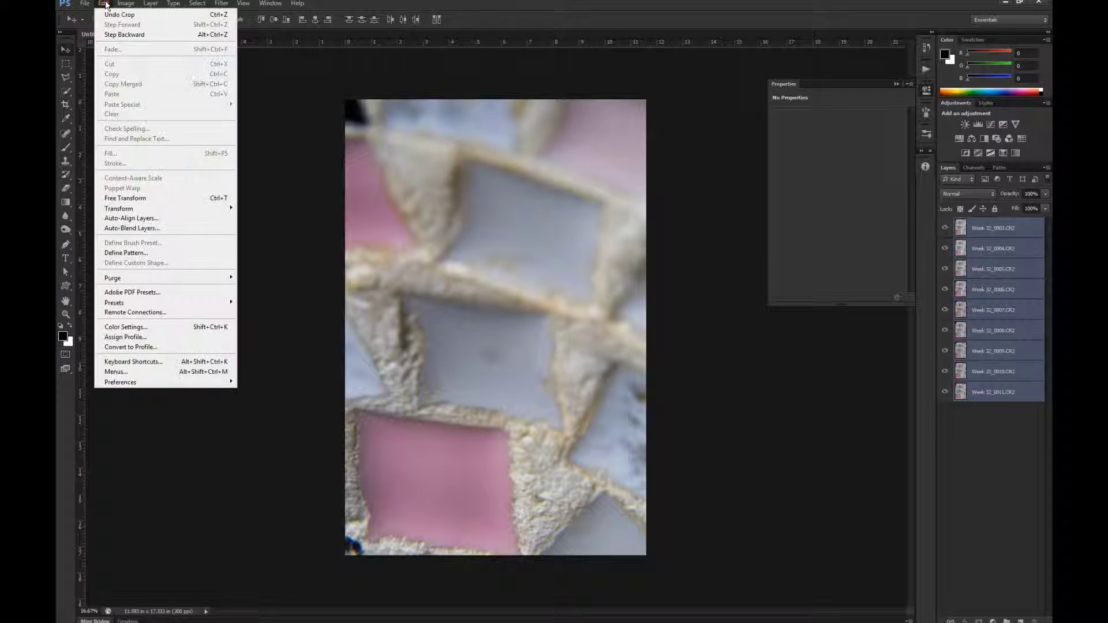
{"action": "left_click", "coordinate": [176, 230]}
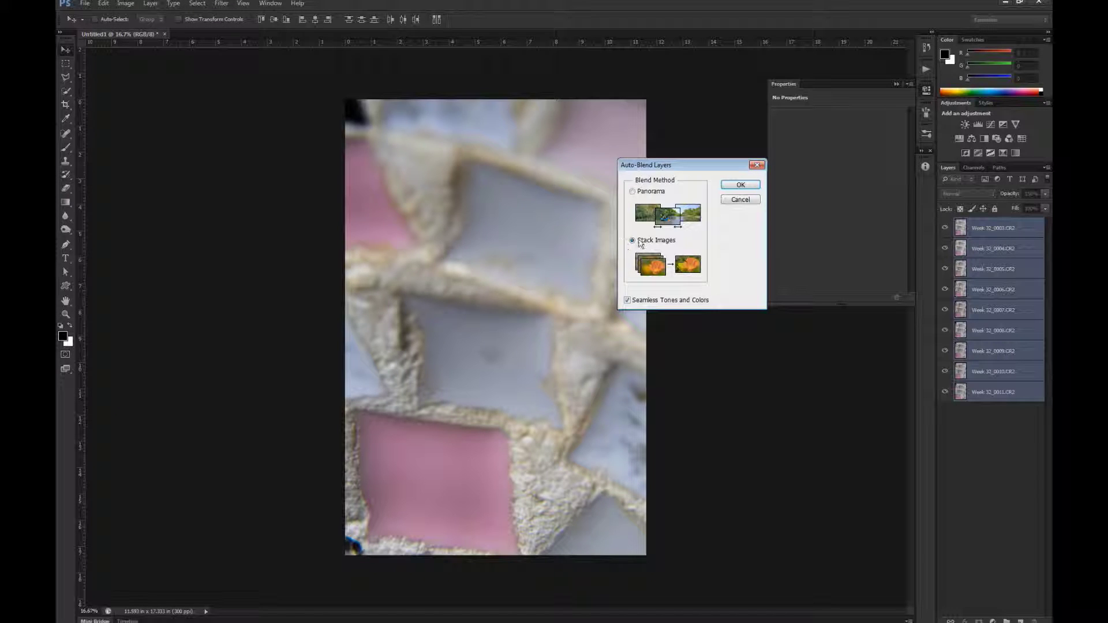
{"action": "left_click", "coordinate": [632, 241]}
{"action": "left_click", "coordinate": [741, 185]}
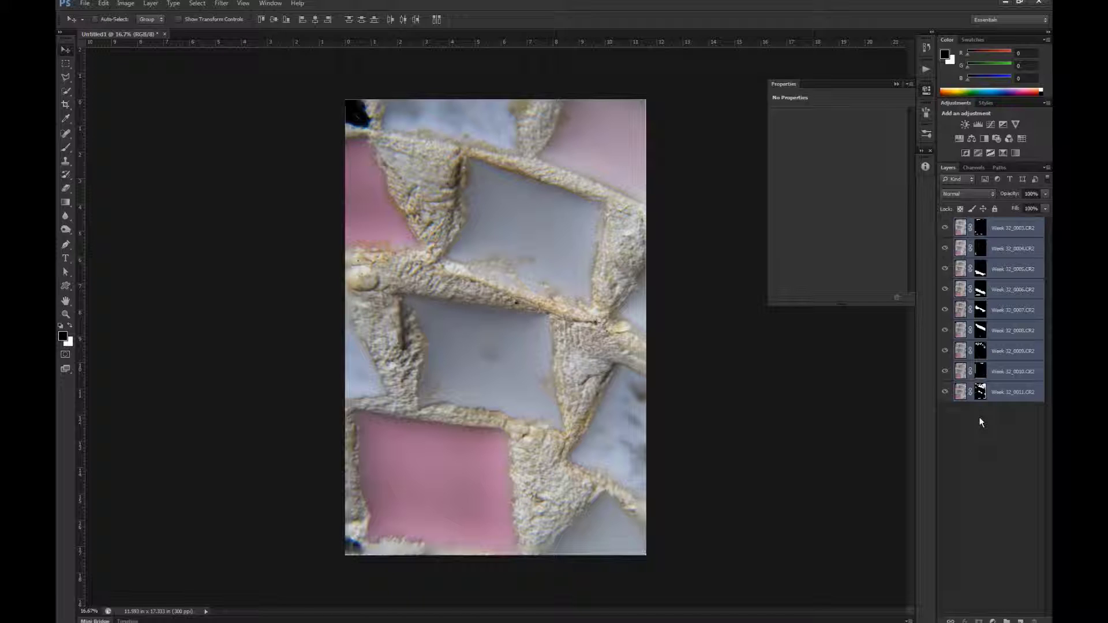
Convert the nine blended layers into a single smart object.
{"action": "left_click", "coordinate": [1047, 167]}
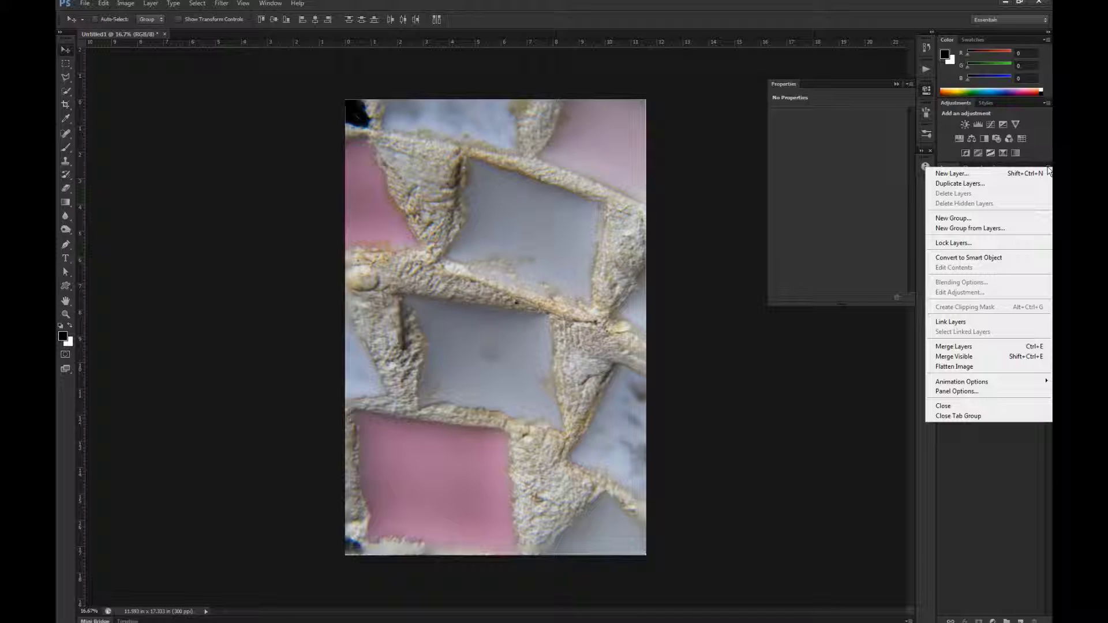
{"action": "left_click", "coordinate": [980, 507]}
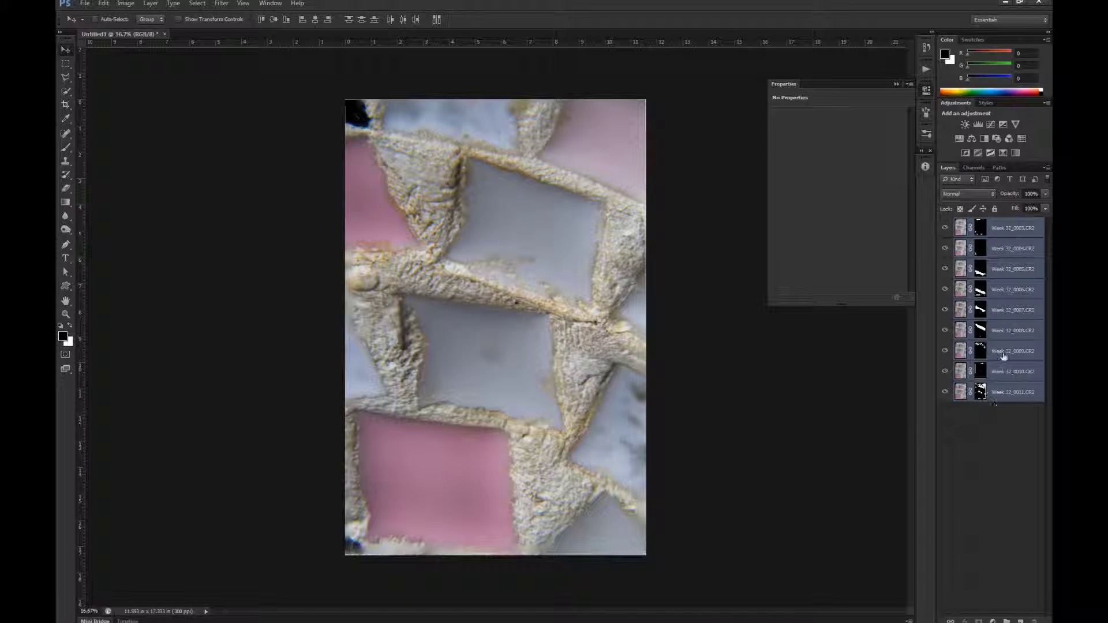
{"action": "left_click", "coordinate": [1048, 171]}
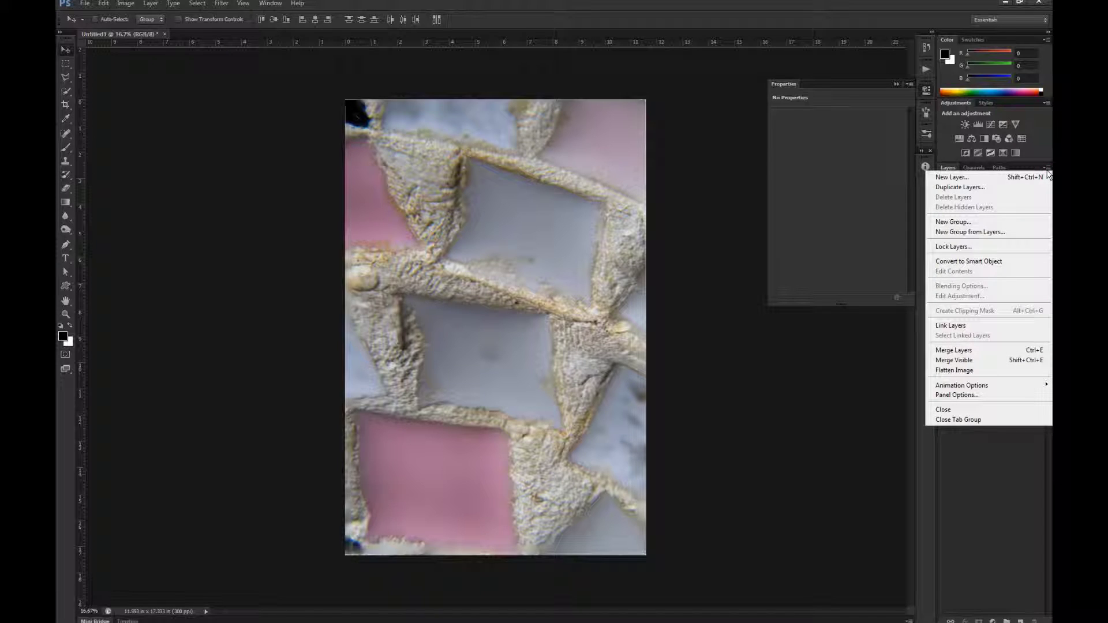
{"action": "left_click", "coordinate": [1000, 262]}
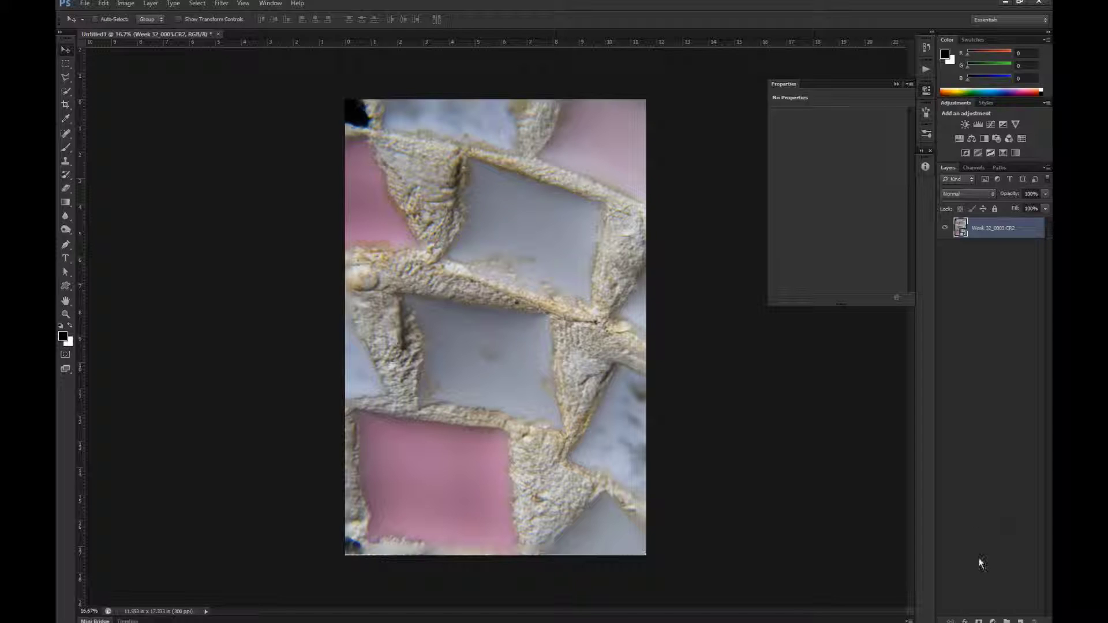
Add a Curves adjustment layer and lower a shadow point on the RGB curve to an output of about 37.
{"action": "left_click", "coordinate": [991, 620]}
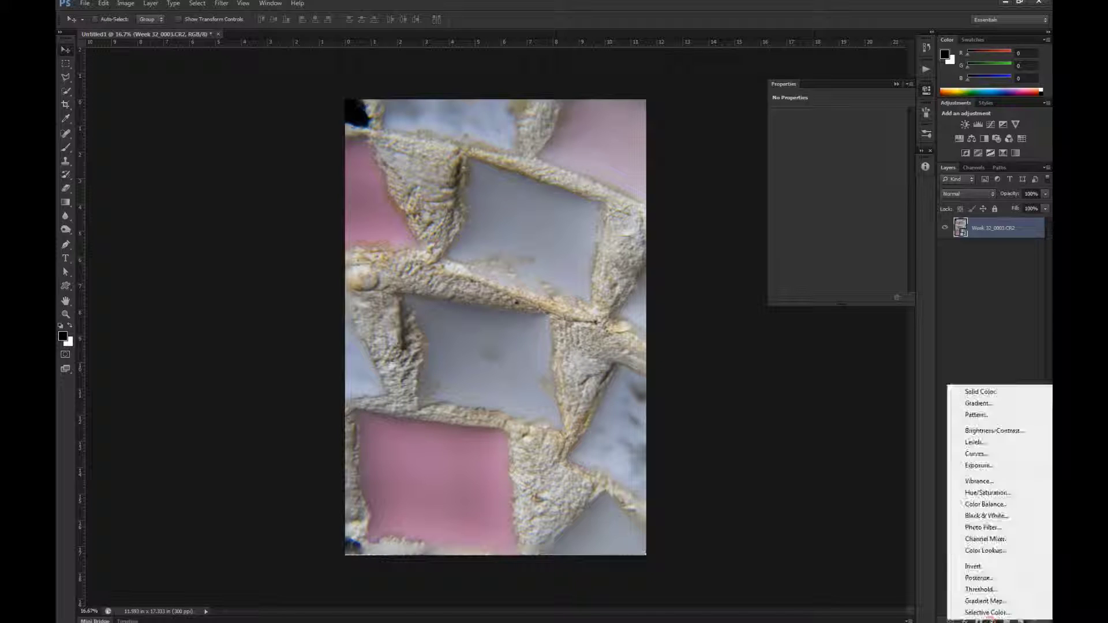
{"action": "left_click", "coordinate": [977, 454]}
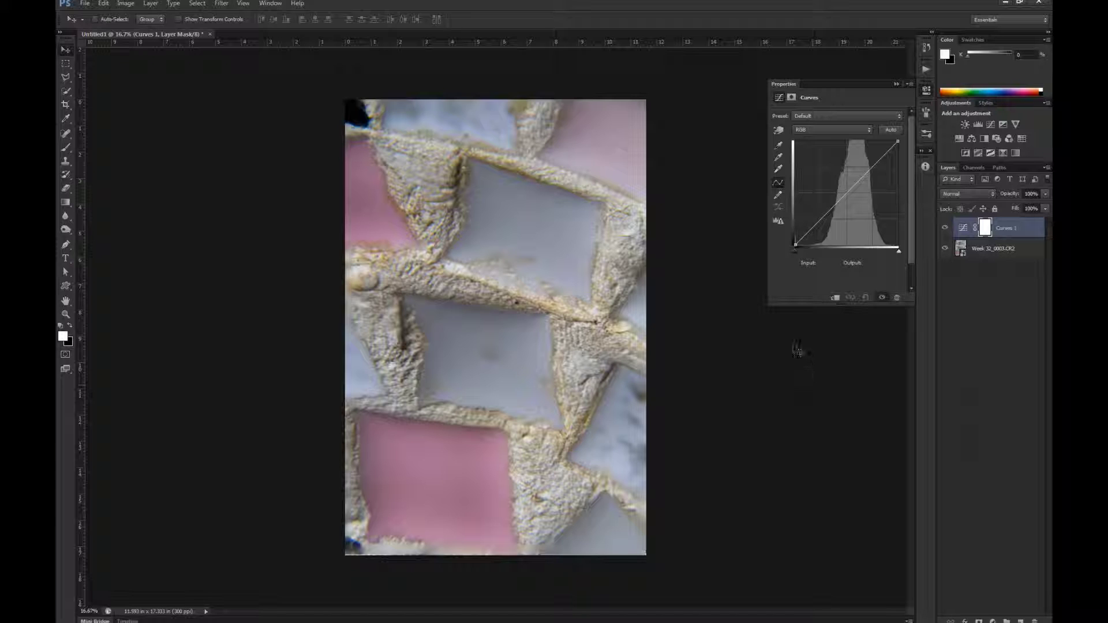
{"action": "left_click", "coordinate": [818, 224]}
{"action": "left_click_drag", "start_coordinate": [818, 224], "coordinate": [822, 226]}
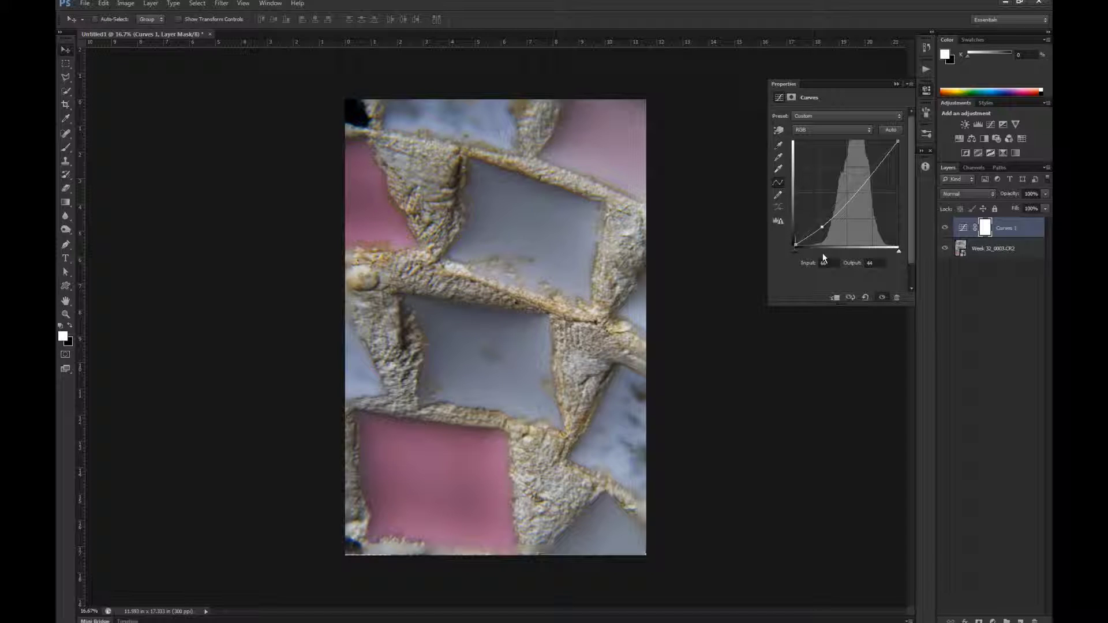
{"action": "key", "text": "Right"}
{"action": "key", "text": "Right"}
{"action": "key", "text": "Down"}
{"action": "key", "text": "Down"}
{"action": "key", "text": "Down"}
{"action": "key", "text": "Down"}
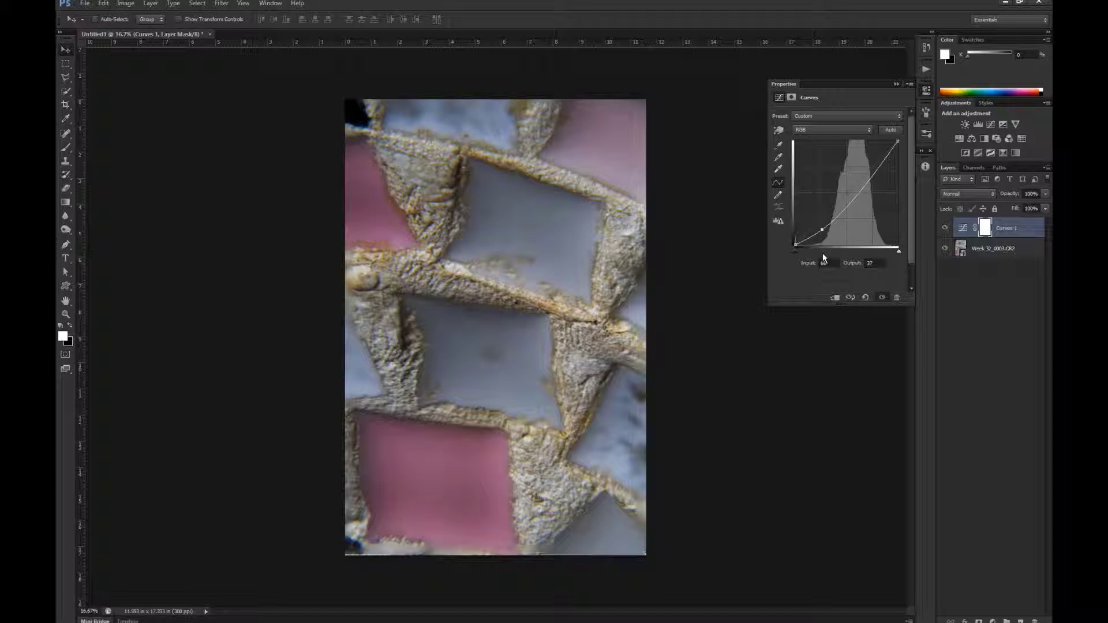
{"action": "key", "text": "Up"}
Add a highlight point to the RGB curve at input 203 and output 223.
{"action": "left_click", "coordinate": [866, 183]}
{"action": "left_click", "coordinate": [865, 183]}
{"action": "left_click_drag", "start_coordinate": [866, 184], "coordinate": [877, 147]}
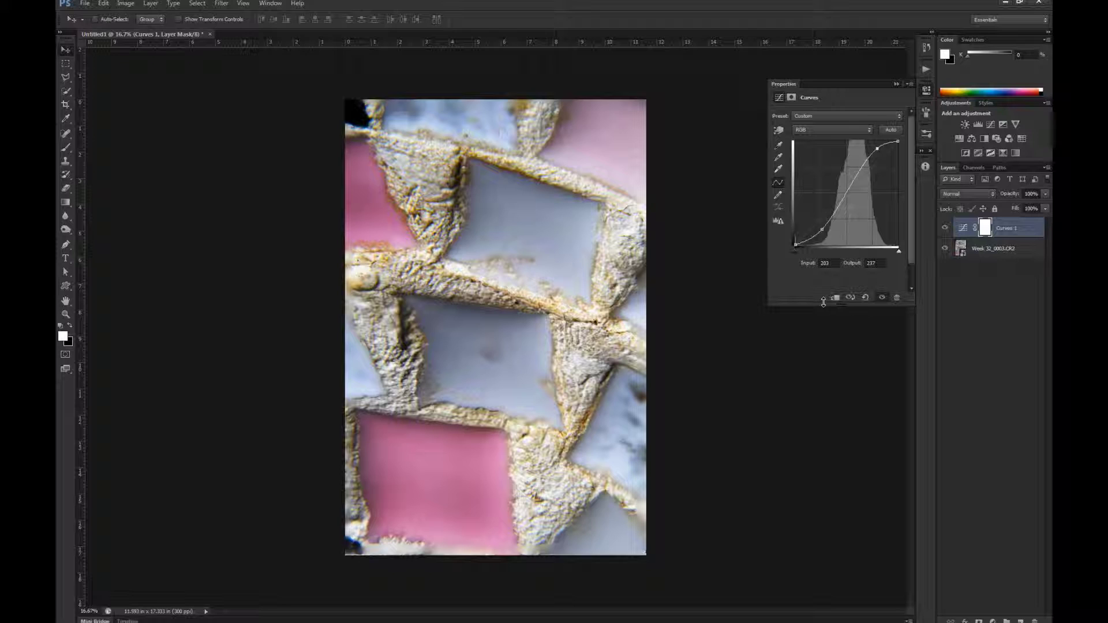
{"action": "key", "text": "Right"}
{"action": "key", "text": "Left"}
{"action": "key", "text": "Down"}
{"action": "key", "text": "Down"}
{"action": "key", "text": "Down"}
{"action": "key", "text": "Down"}
{"action": "key", "text": "Down"}
{"action": "key", "text": "Down"}
{"action": "key", "text": "Down"}
{"action": "key", "text": "Down"}
{"action": "key", "text": "Down"}
{"action": "key", "text": "Down"}
{"action": "key", "text": "Down"}
{"action": "key", "text": "Down"}
{"action": "key", "text": "Down"}
{"action": "key", "text": "Down"}
{"action": "key", "text": "Down"}
{"action": "key", "text": "Up"}
{"action": "key", "text": "Up"}
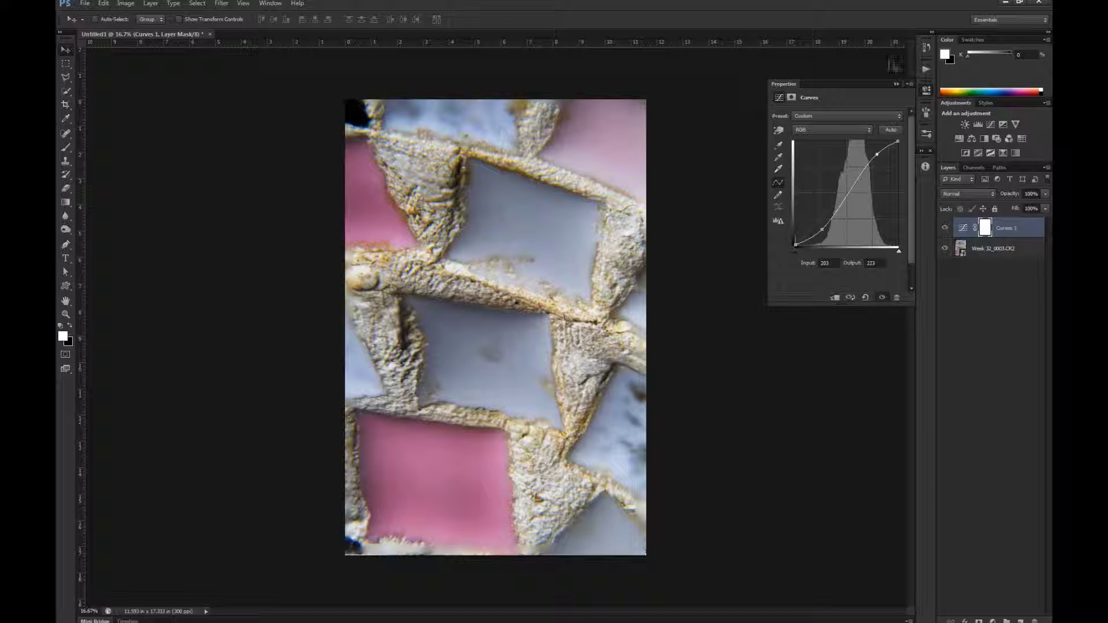
{"action": "left_click", "coordinate": [896, 83]}
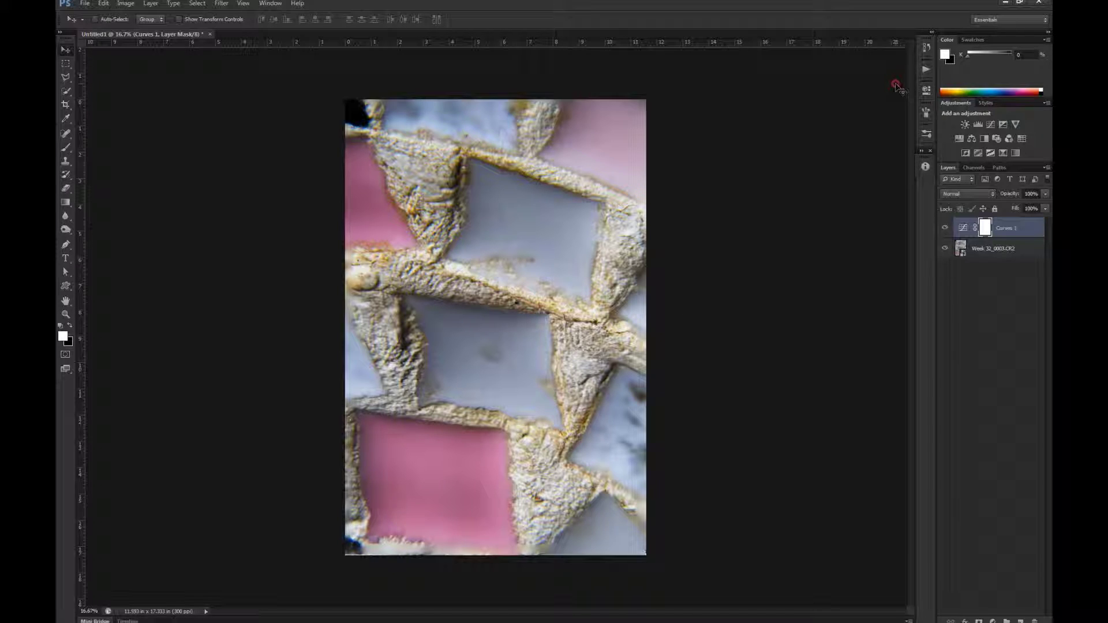
Add a Hue/Saturation adjustment layer and slightly reduce the saturation of the Reds.
{"action": "left_click", "coordinate": [993, 620]}
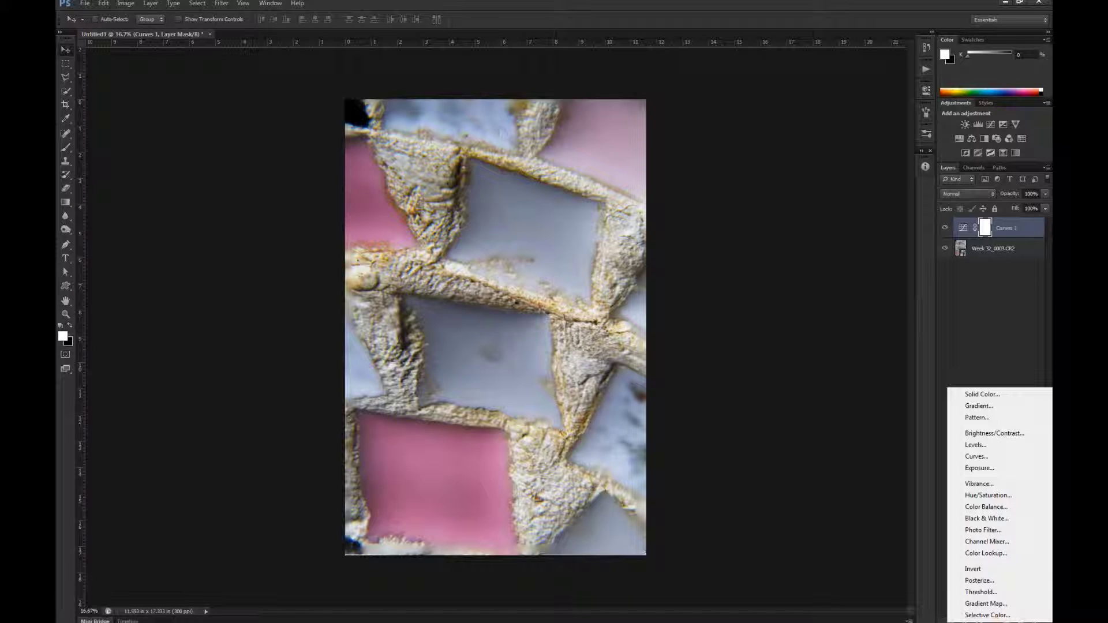
{"action": "left_click", "coordinate": [989, 495]}
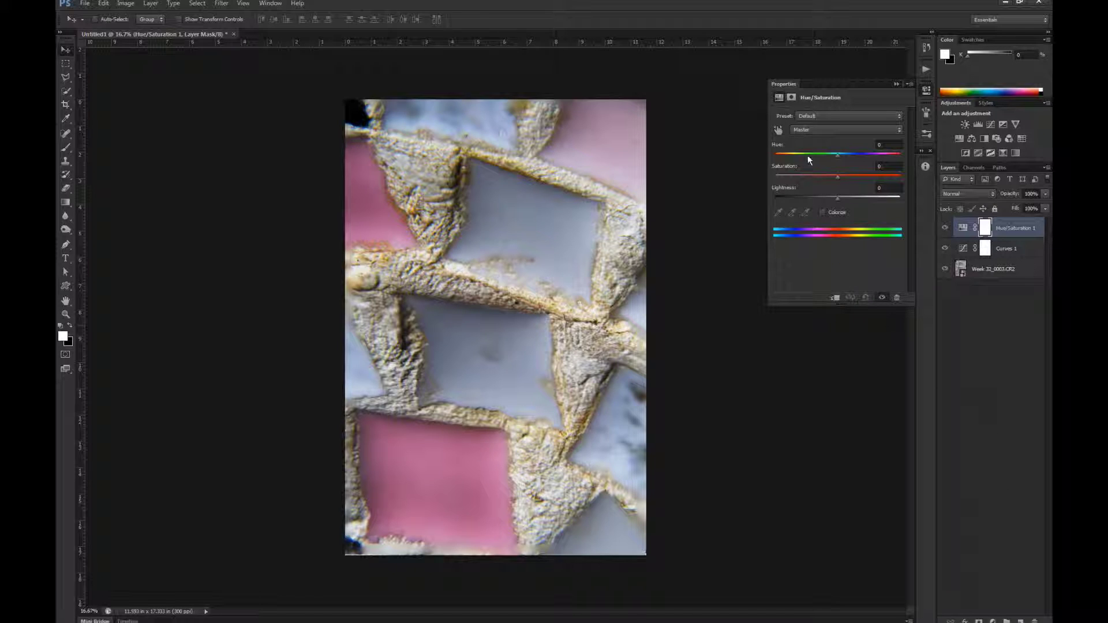
{"action": "left_click", "coordinate": [895, 128]}
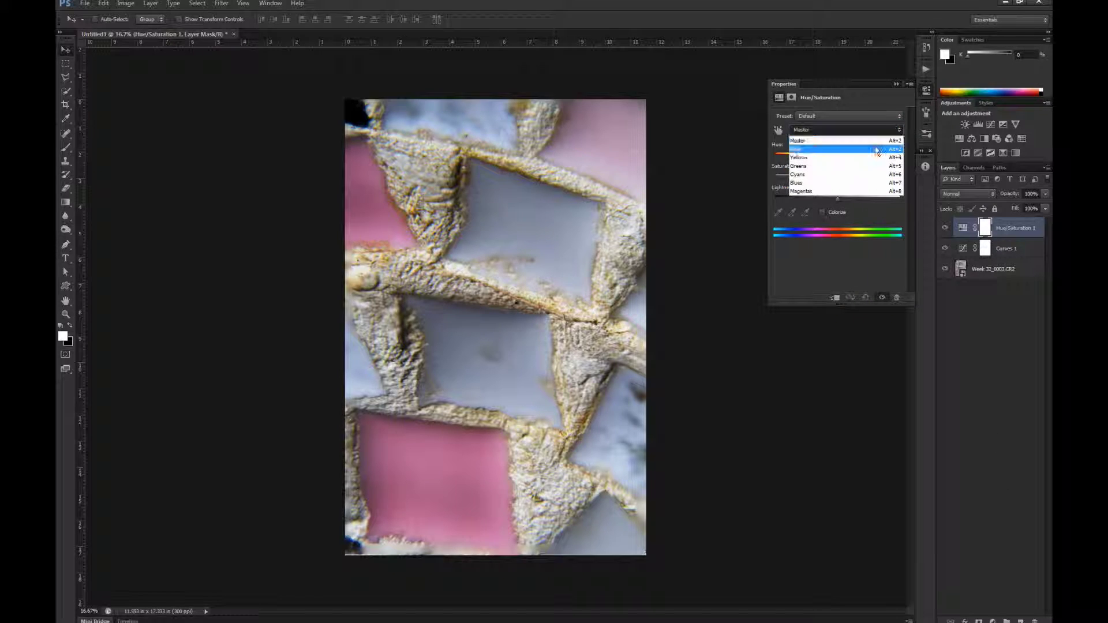
{"action": "left_click", "coordinate": [873, 151]}
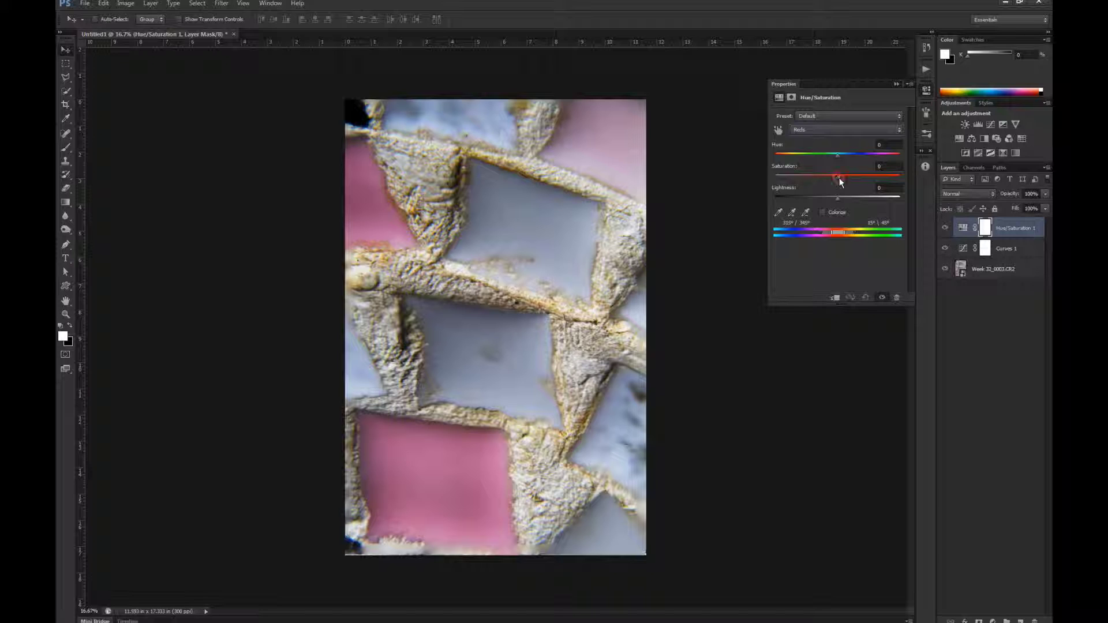
{"action": "left_click_drag", "start_coordinate": [839, 178], "coordinate": [787, 178]}
{"action": "left_click_drag", "start_coordinate": [788, 180], "coordinate": [782, 180]}
{"action": "left_click_drag", "start_coordinate": [822, 180], "coordinate": [823, 180]}
Set the saturation of the Yellows to -47 in the Hue/Saturation adjustment.
{"action": "left_click", "coordinate": [898, 130]}
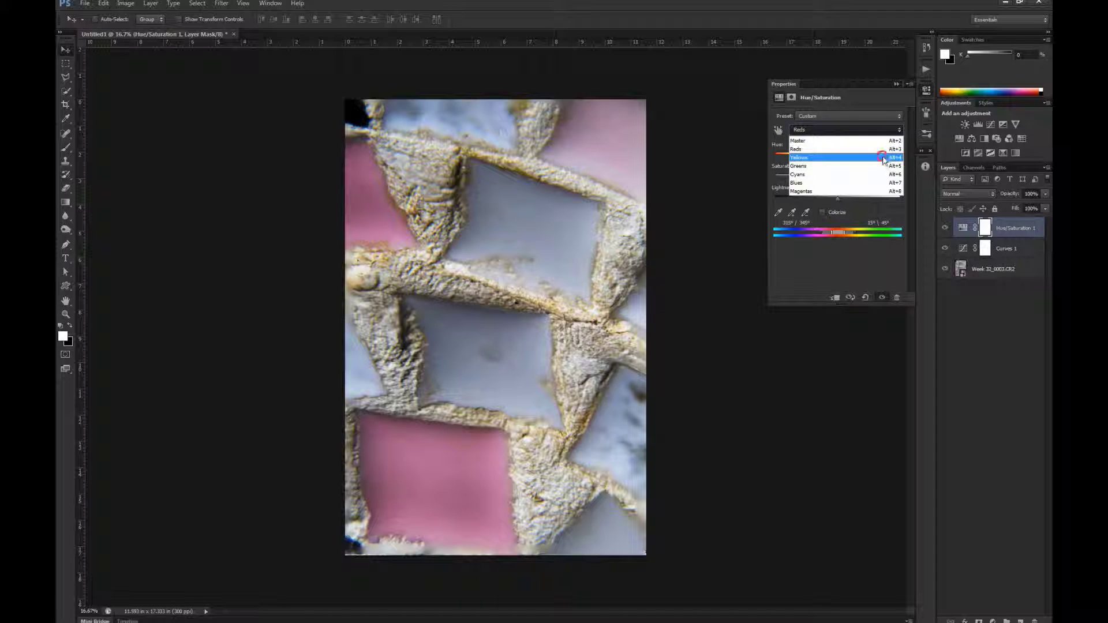
{"action": "left_click", "coordinate": [883, 158]}
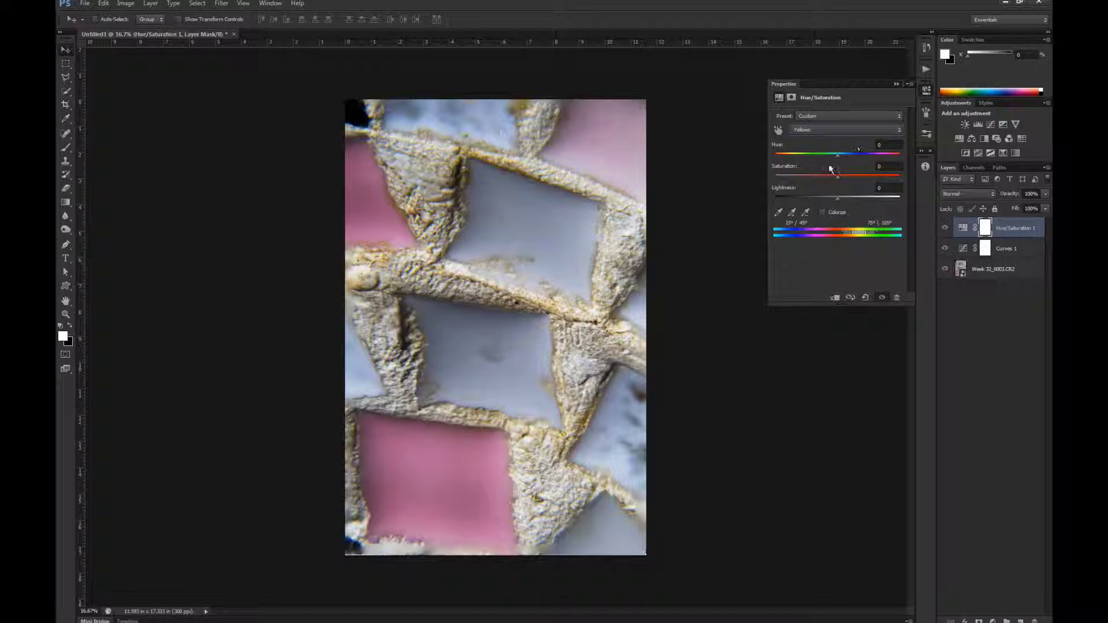
{"action": "left_click_drag", "start_coordinate": [836, 178], "coordinate": [799, 182]}
{"action": "left_click_drag", "start_coordinate": [800, 177], "coordinate": [807, 177]}
Try darker and lighter settings for the Yellows and set their lightness to -53.
{"action": "left_click_drag", "start_coordinate": [836, 196], "coordinate": [767, 202]}
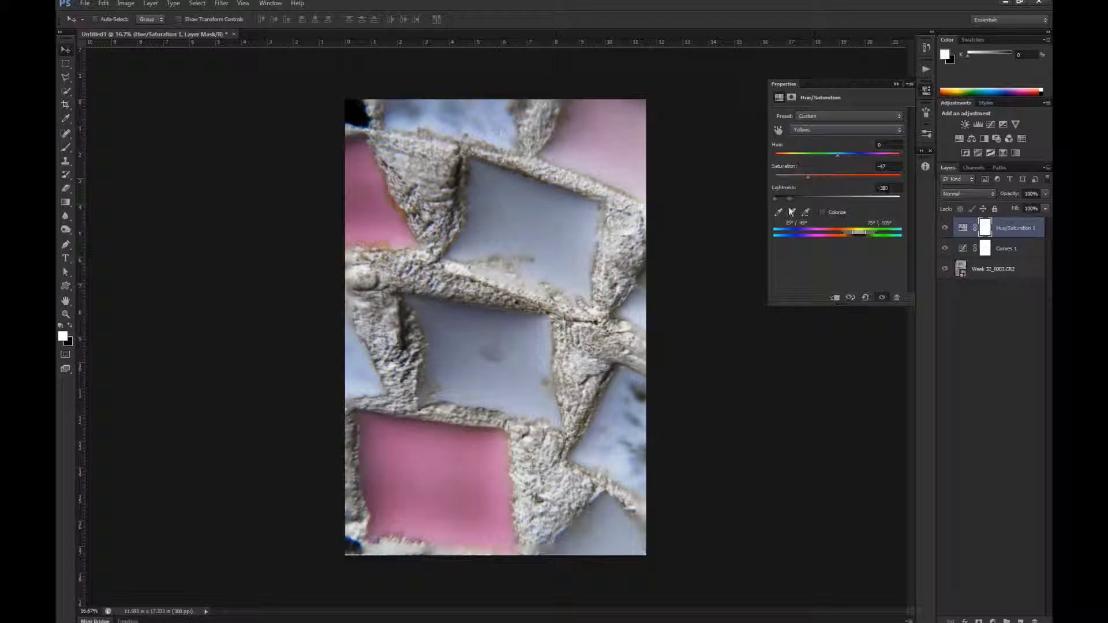
{"action": "left_click_drag", "start_coordinate": [775, 199], "coordinate": [825, 212]}
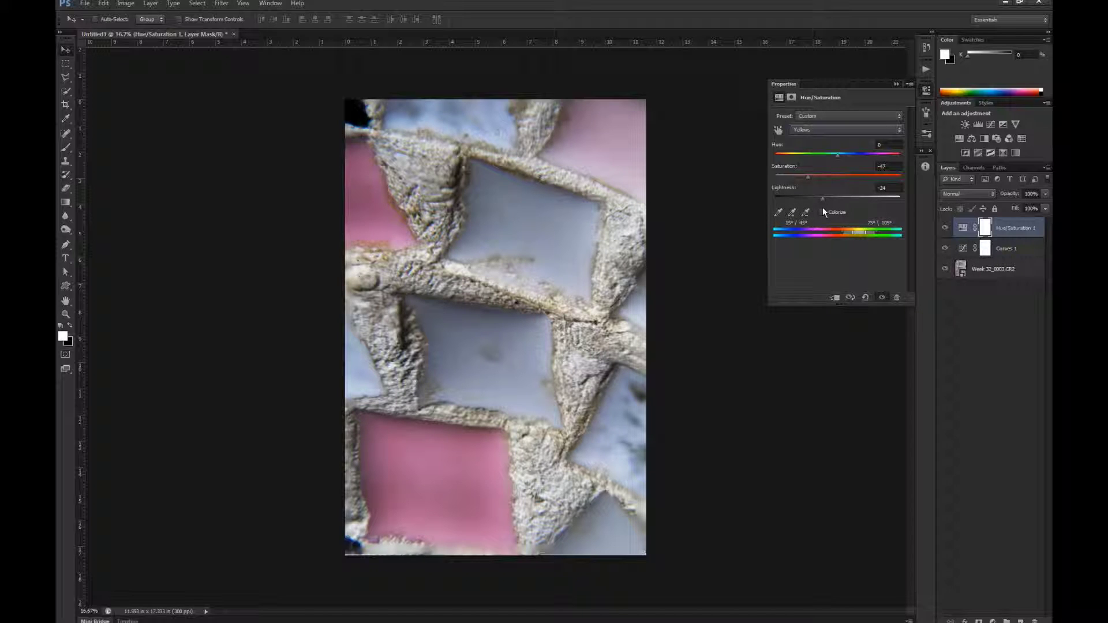
{"action": "left_click_drag", "start_coordinate": [816, 205], "coordinate": [813, 204]}
{"action": "left_click", "coordinate": [805, 200]}
{"action": "left_click_drag", "start_coordinate": [807, 201], "coordinate": [895, 208]}
{"action": "left_click_drag", "start_coordinate": [816, 201], "coordinate": [886, 205]}
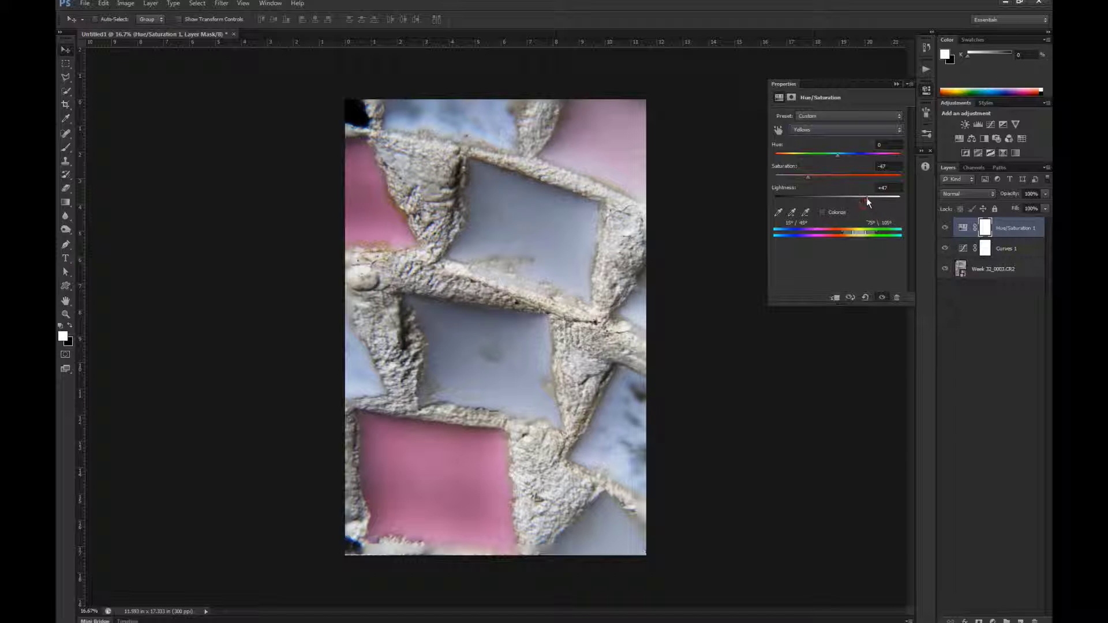
{"action": "left_click_drag", "start_coordinate": [891, 199], "coordinate": [805, 200]}
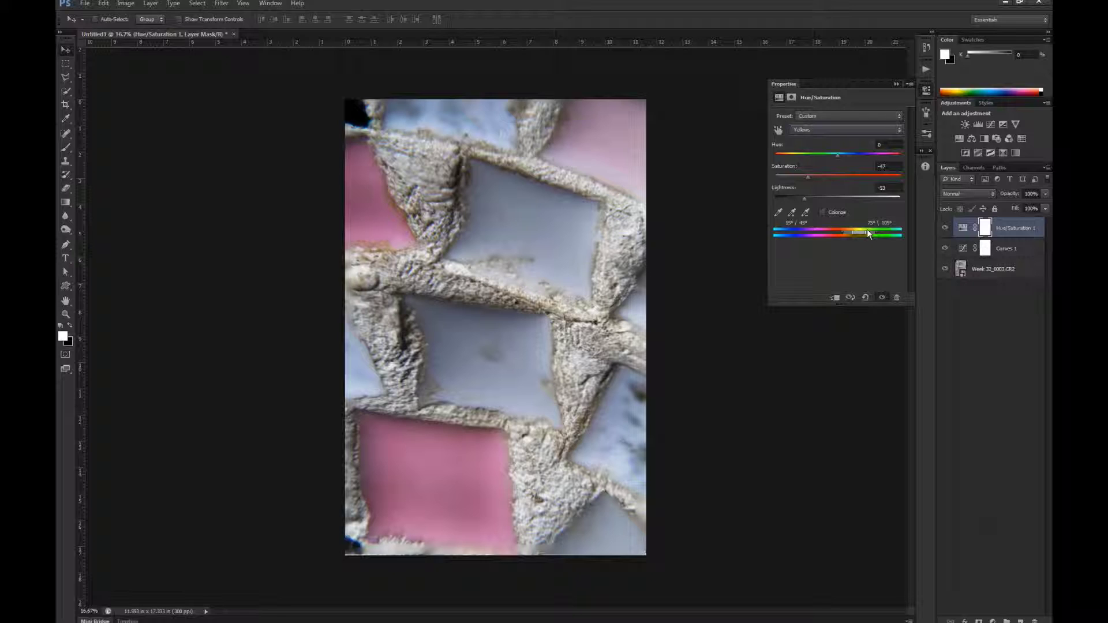
{"action": "left_click", "coordinate": [896, 84]}
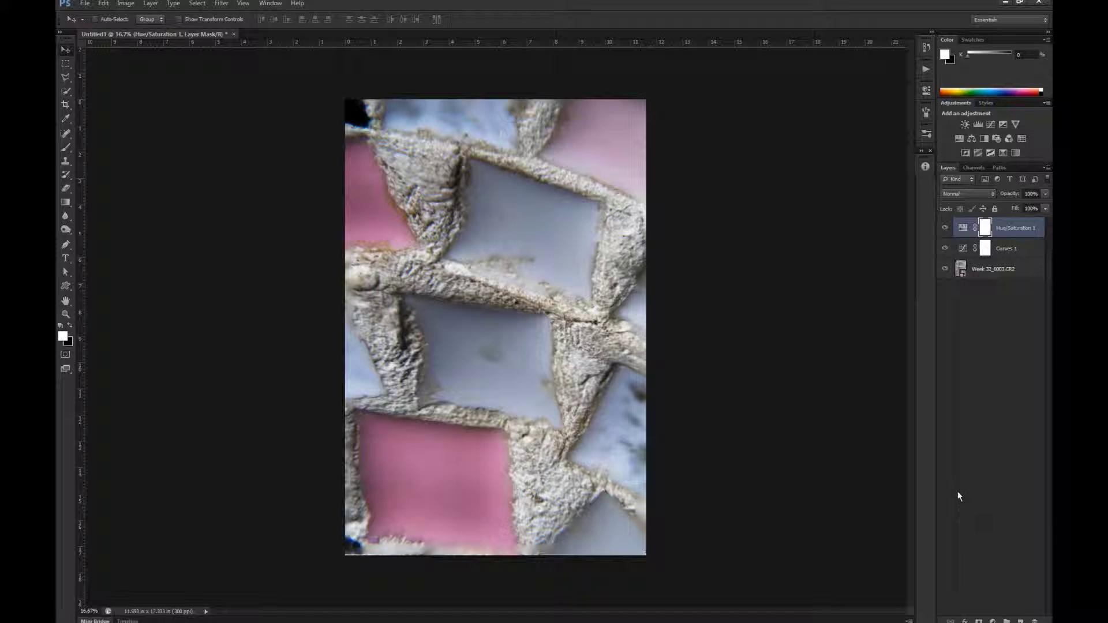
Add a Vibrance adjustment layer with the vibrance set to +31.
{"action": "left_click", "coordinate": [992, 619]}
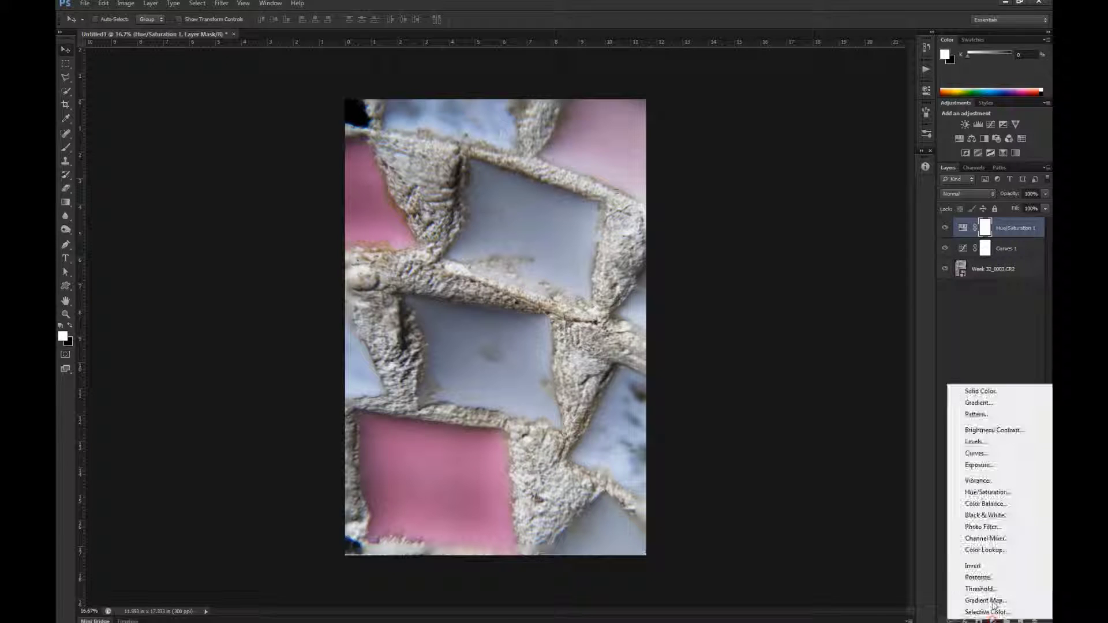
{"action": "left_click", "coordinate": [989, 481]}
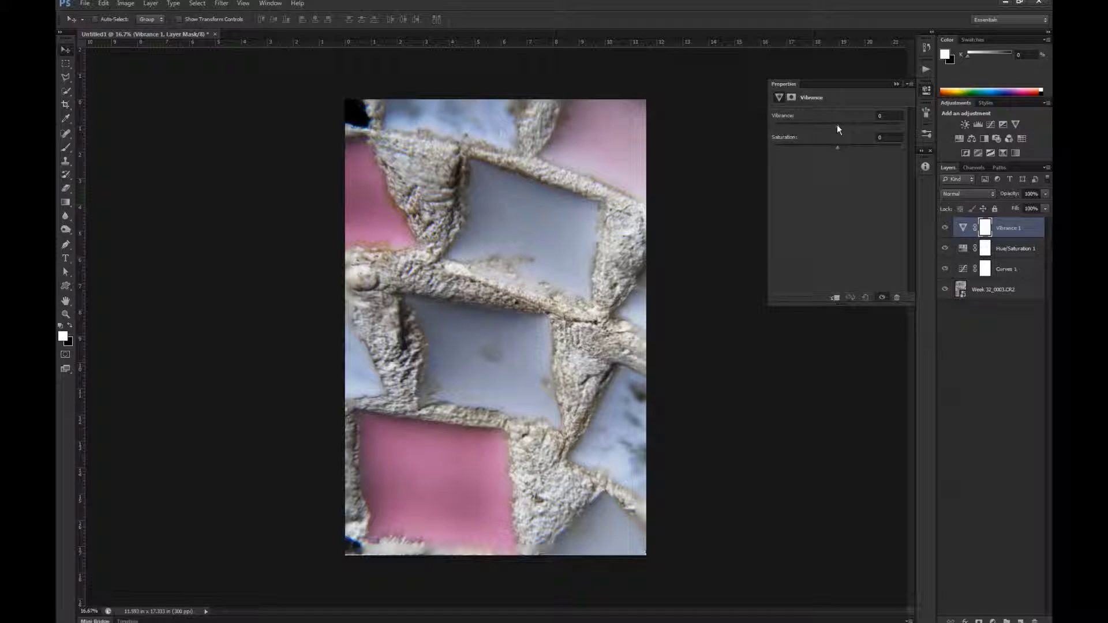
{"action": "left_click_drag", "start_coordinate": [837, 124], "coordinate": [843, 129]}
{"action": "left_click", "coordinate": [853, 126]}
Compare the image with and without the Vibrance adjustment, leaving the layer visible.
{"action": "left_click", "coordinate": [945, 227]}
{"action": "left_click", "coordinate": [944, 228]}
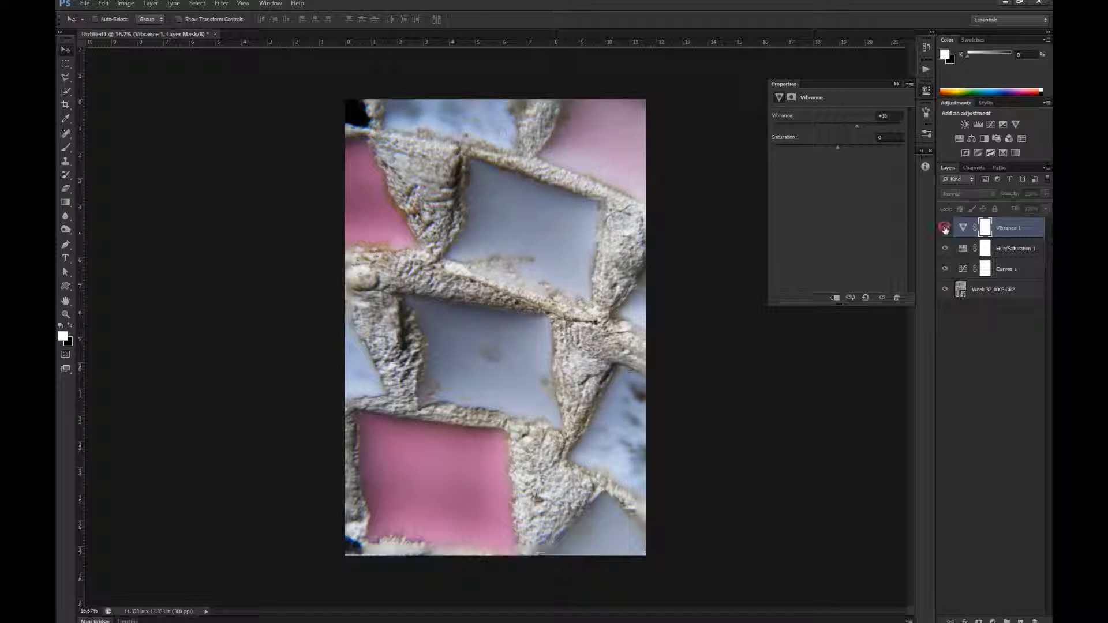
{"action": "left_click", "coordinate": [945, 229]}
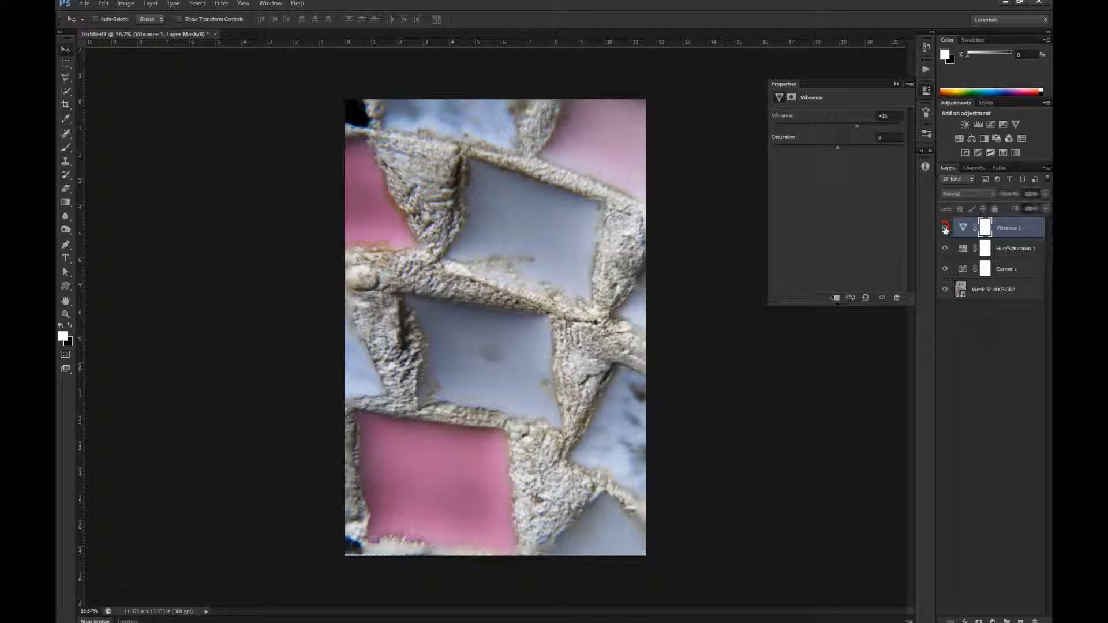
{"action": "left_click", "coordinate": [945, 228]}
{"action": "left_click", "coordinate": [945, 228]}
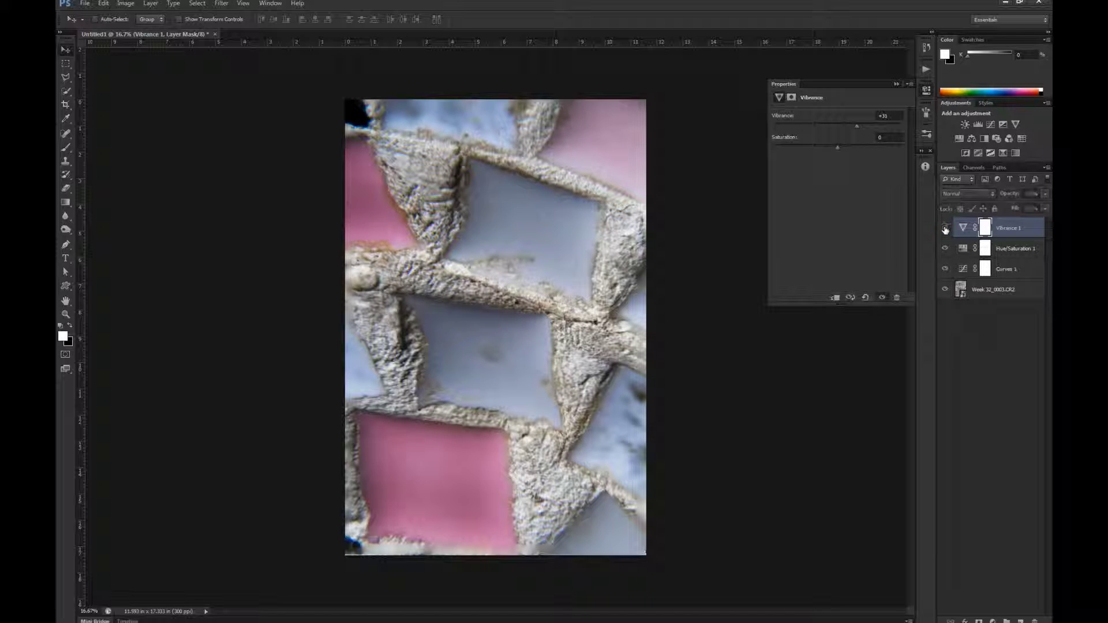
{"action": "left_click", "coordinate": [945, 228]}
{"action": "left_click", "coordinate": [896, 84]}
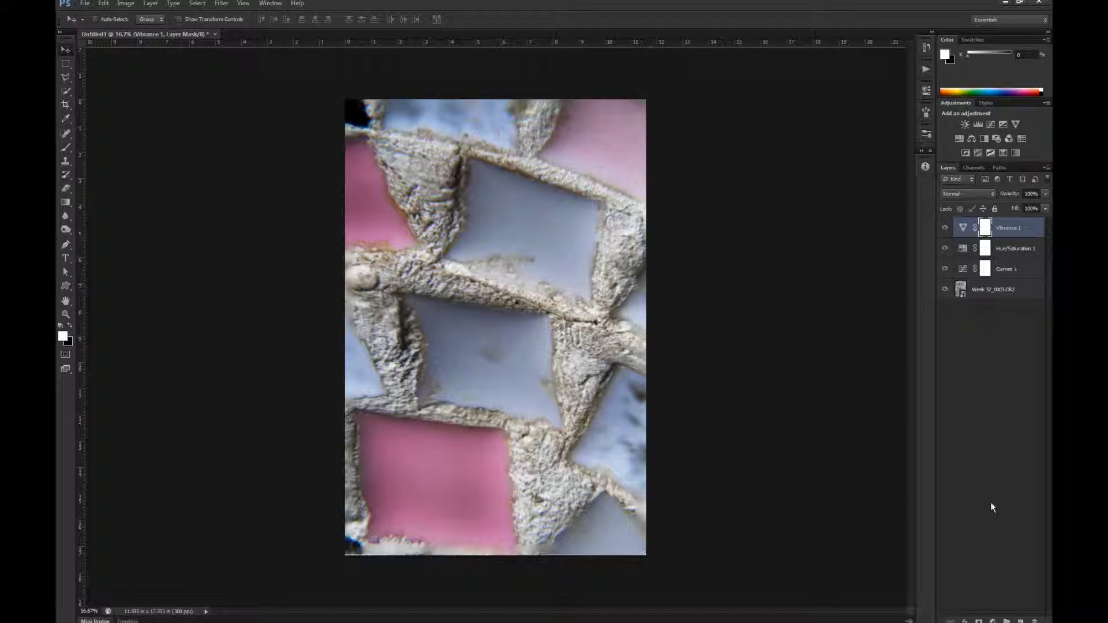
Add a new empty layer directly above the Week 32_0003.CR2 smart object and view the New Layer command.
{"action": "left_click", "coordinate": [1004, 298]}
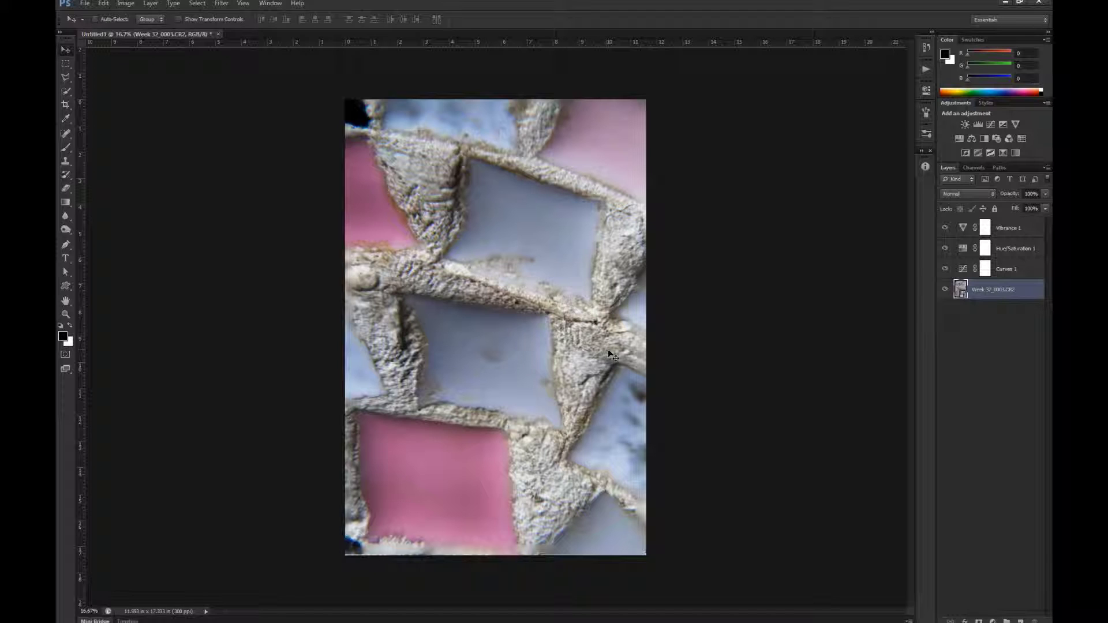
{"action": "key", "text": "ctrl+shift+alt+n"}
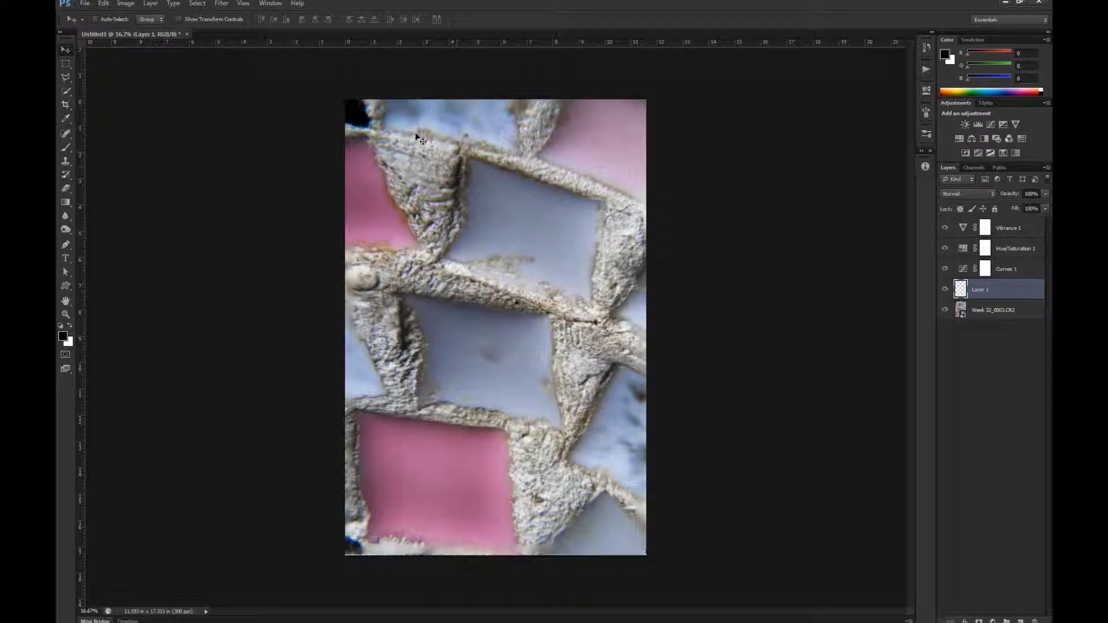
{"action": "left_click", "coordinate": [151, 4]}
{"action": "mouse_move", "coordinate": [257, 15]}
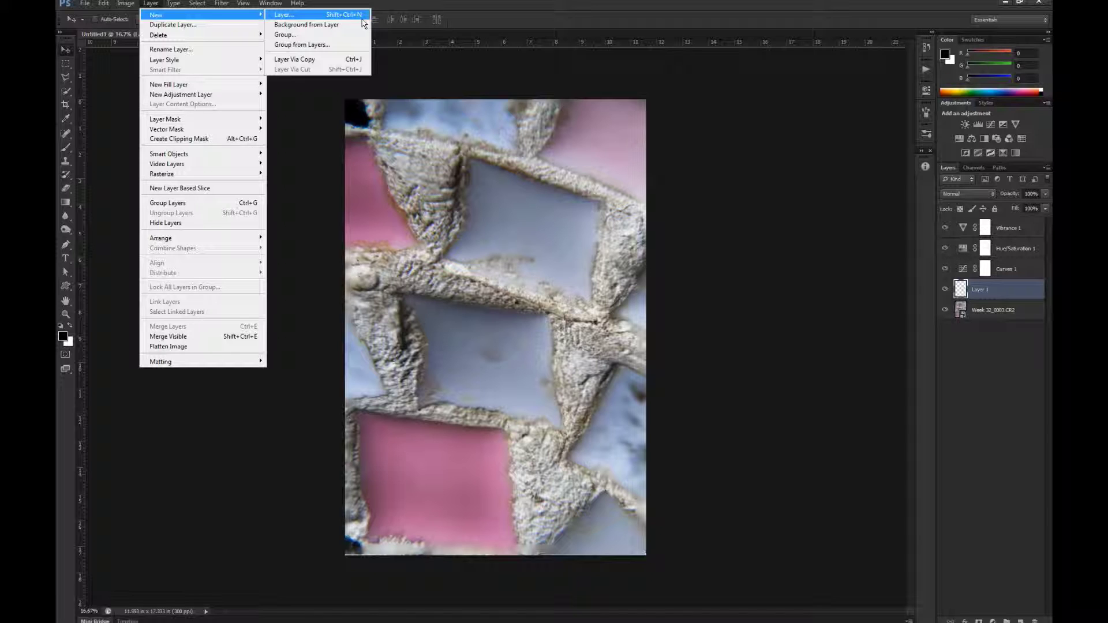
{"action": "left_click", "coordinate": [577, 7]}
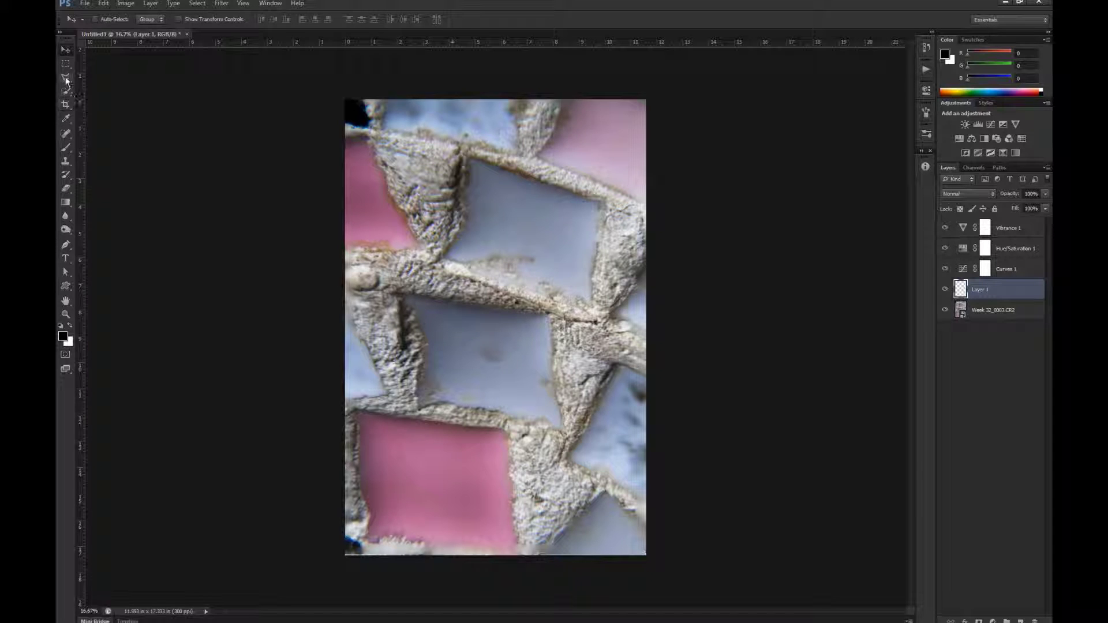
Set up the Healing Brush to sample from all layers and enlarge its brush.
{"action": "left_click", "coordinate": [65, 134]}
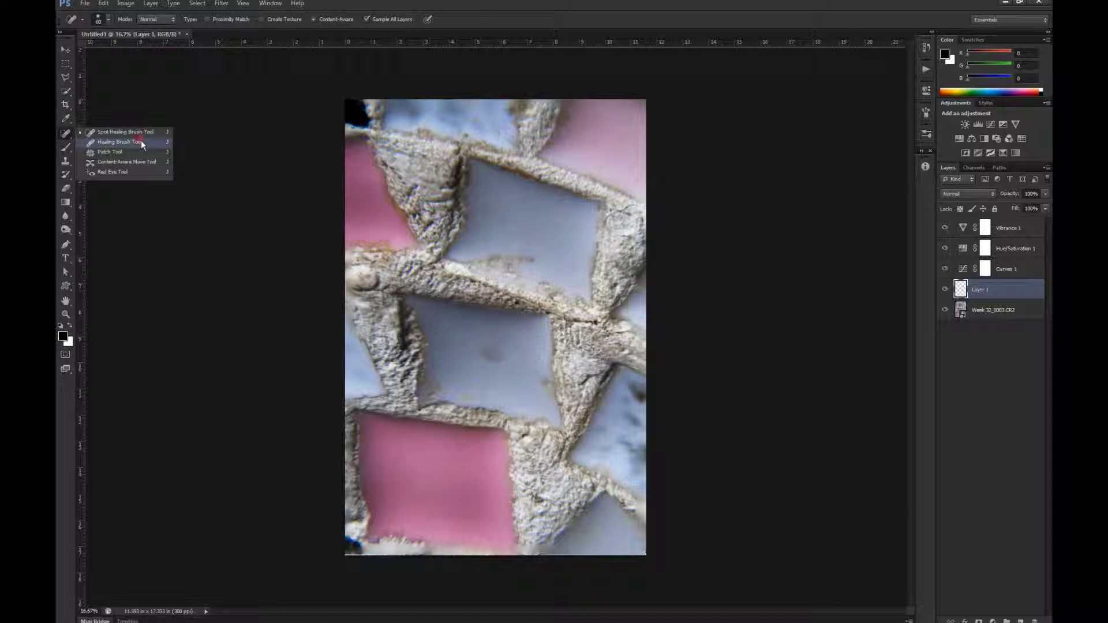
{"action": "left_click", "coordinate": [119, 142]}
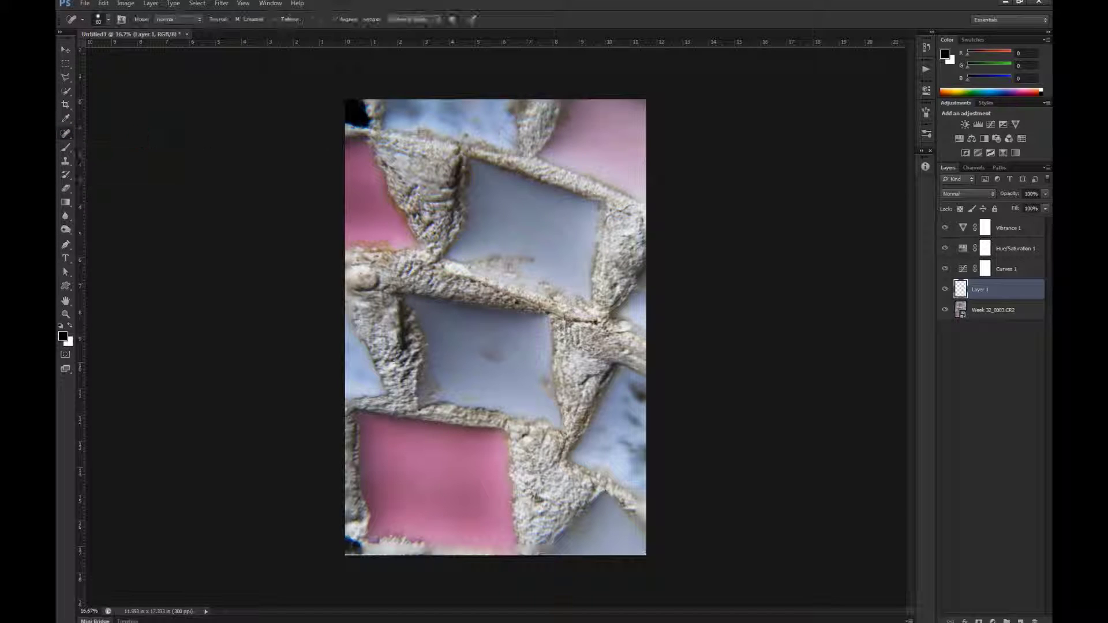
{"action": "left_click", "coordinate": [437, 19]}
{"action": "left_click", "coordinate": [431, 47]}
{"action": "key", "text": "bracketright"}
{"action": "key", "text": "bracketright"}
{"action": "key", "text": "bracketright"}
{"action": "left_click", "coordinate": [488, 154]}
{"action": "left_click", "coordinate": [513, 136]}
Examine the tiles and grout up close for blemishes, including the lower-left corner and bottom edge of the photo.
{"action": "scroll", "coordinate": [509, 137], "scroll_direction": "up", "scroll_amount": 3}
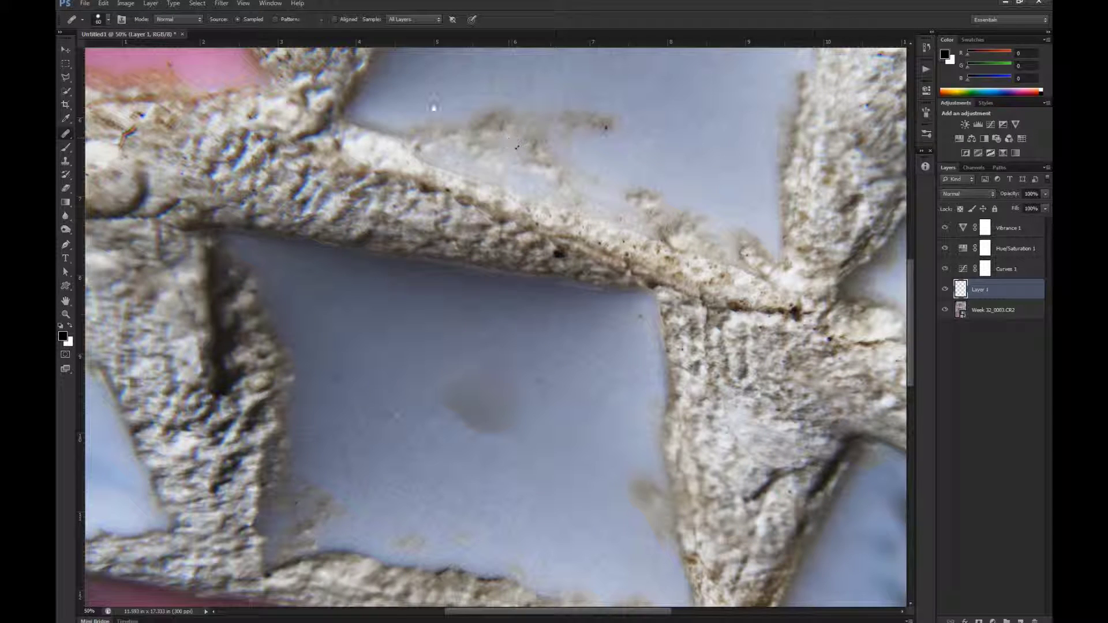
{"action": "scroll", "coordinate": [456, 416], "scroll_direction": "up", "scroll_amount": 5}
{"action": "mouse_move", "coordinate": [483, 438]}
{"action": "left_mouse_down"}
{"action": "mouse_move", "coordinate": [420, 277]}
{"action": "mouse_move", "coordinate": [435, 327]}
{"action": "left_mouse_up"}
{"action": "left_click", "coordinate": [405, 394]}
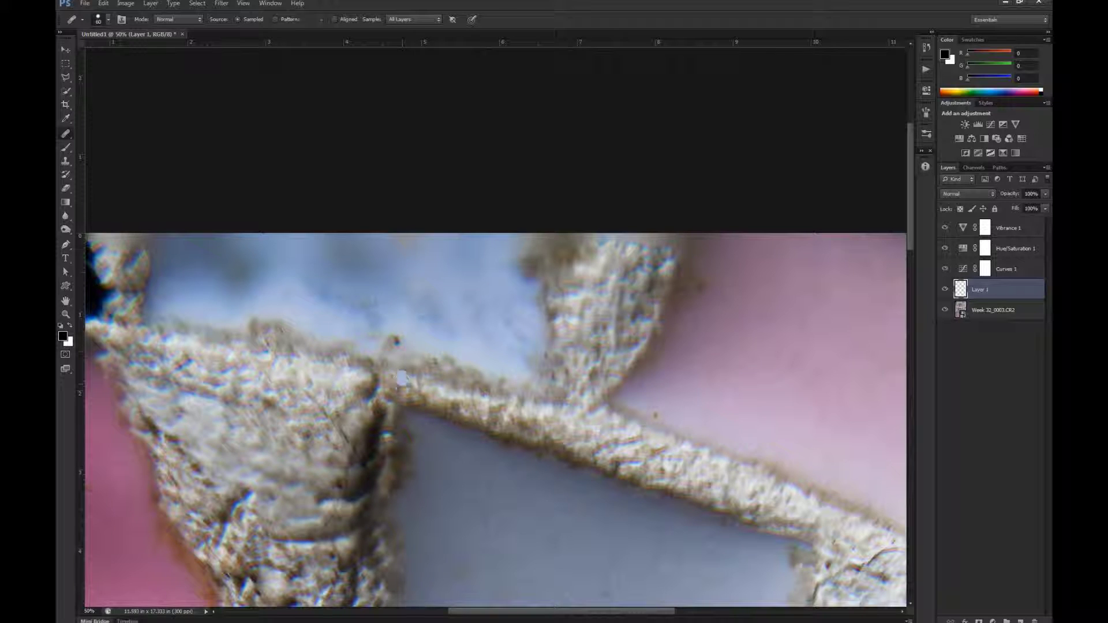
{"action": "left_click", "coordinate": [469, 377]}
{"action": "left_click_drag", "start_coordinate": [523, 460], "coordinate": [520, 355]}
{"action": "scroll", "coordinate": [519, 410], "scroll_direction": "down", "scroll_amount": 10}
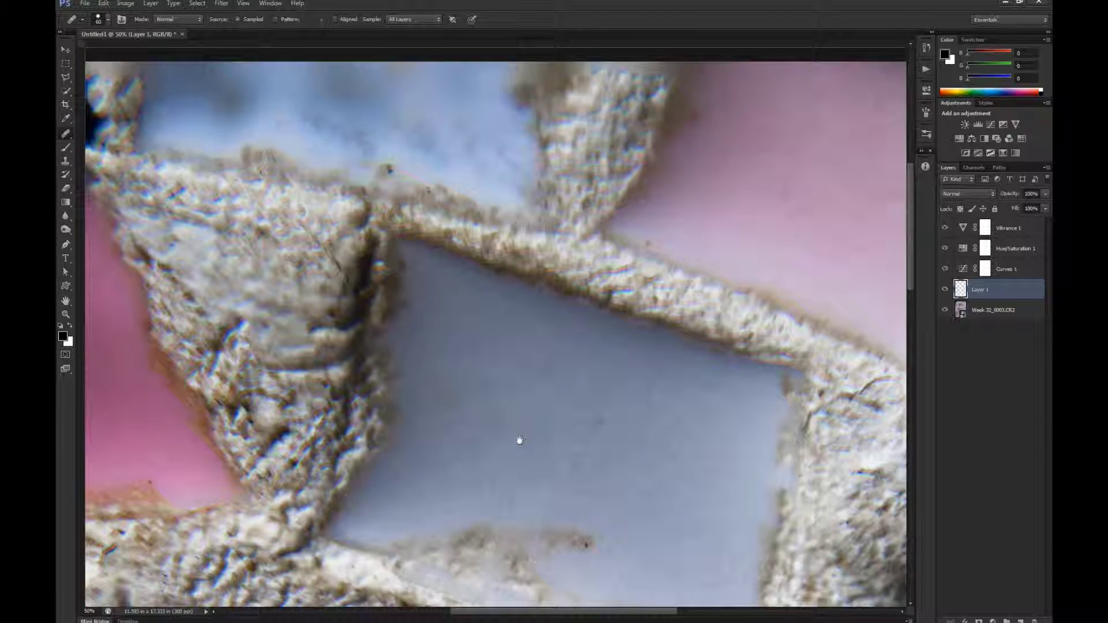
{"action": "scroll", "coordinate": [518, 462], "scroll_direction": "down", "scroll_amount": 10}
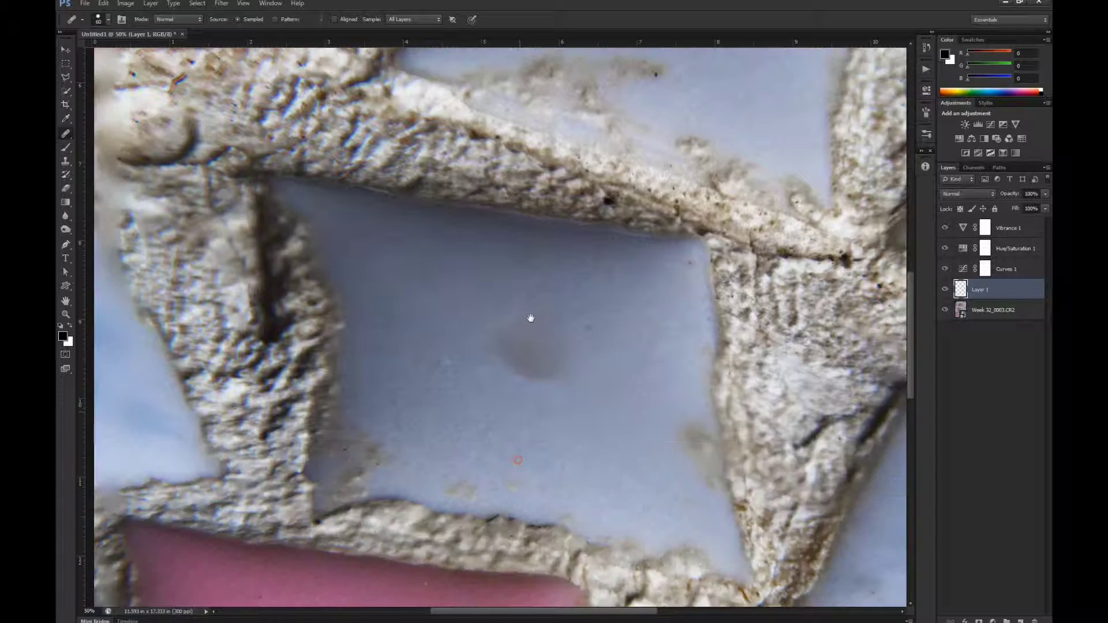
{"action": "scroll", "coordinate": [539, 308], "scroll_direction": "down", "scroll_amount": 10}
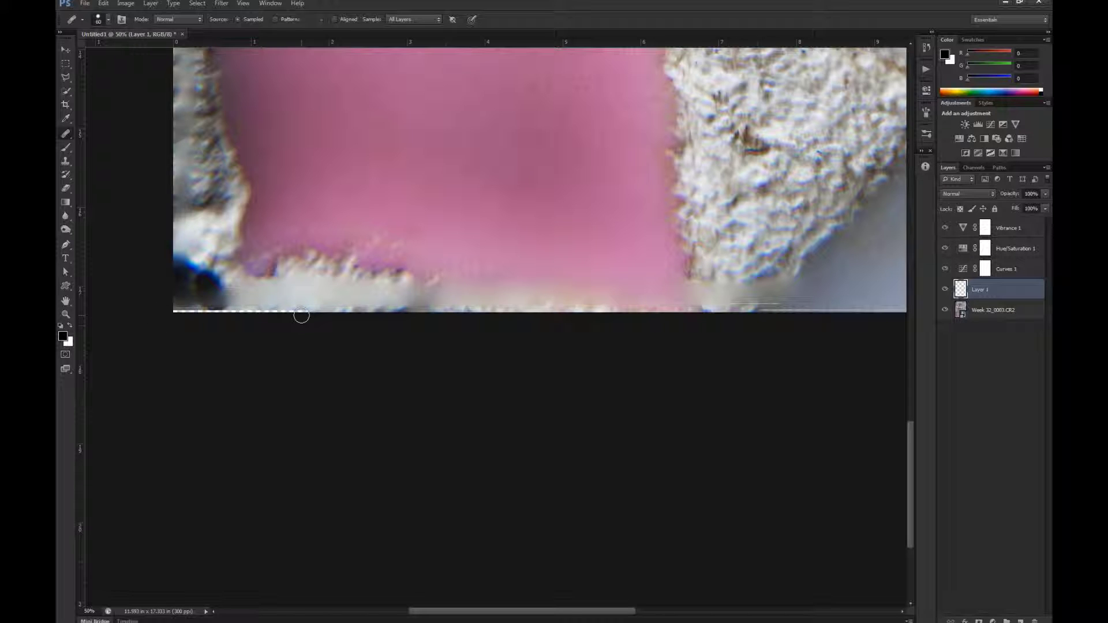
{"action": "scroll", "coordinate": [301, 316], "scroll_direction": "up", "scroll_amount": 3}
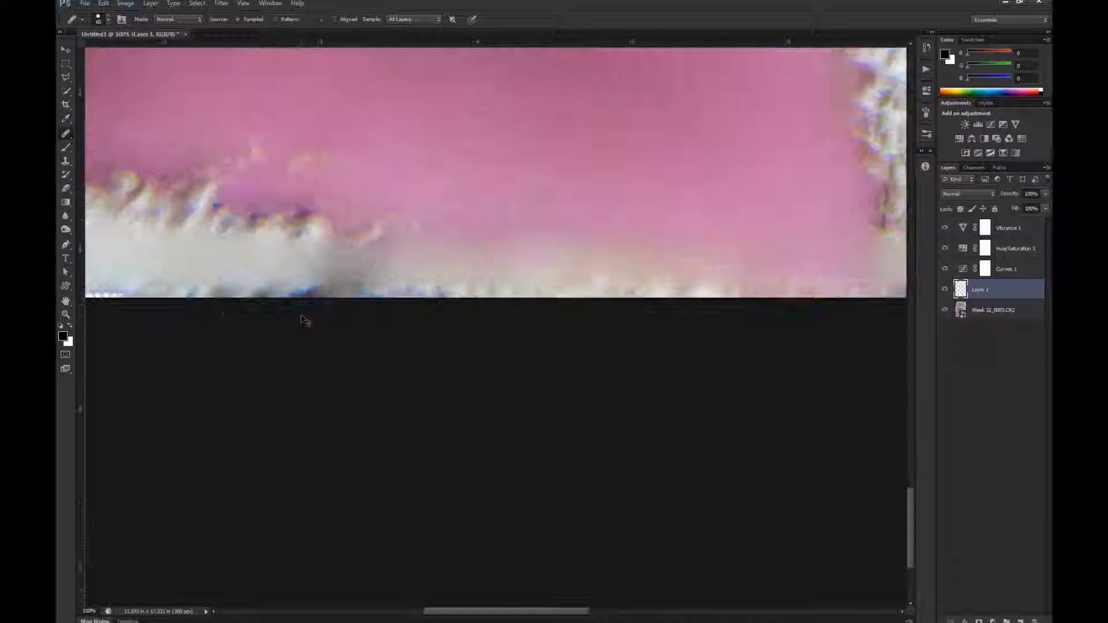
{"action": "mouse_move", "coordinate": [272, 381]}
{"action": "left_mouse_down"}
{"action": "mouse_move", "coordinate": [560, 376]}
{"action": "mouse_move", "coordinate": [401, 369]}
{"action": "left_mouse_up"}
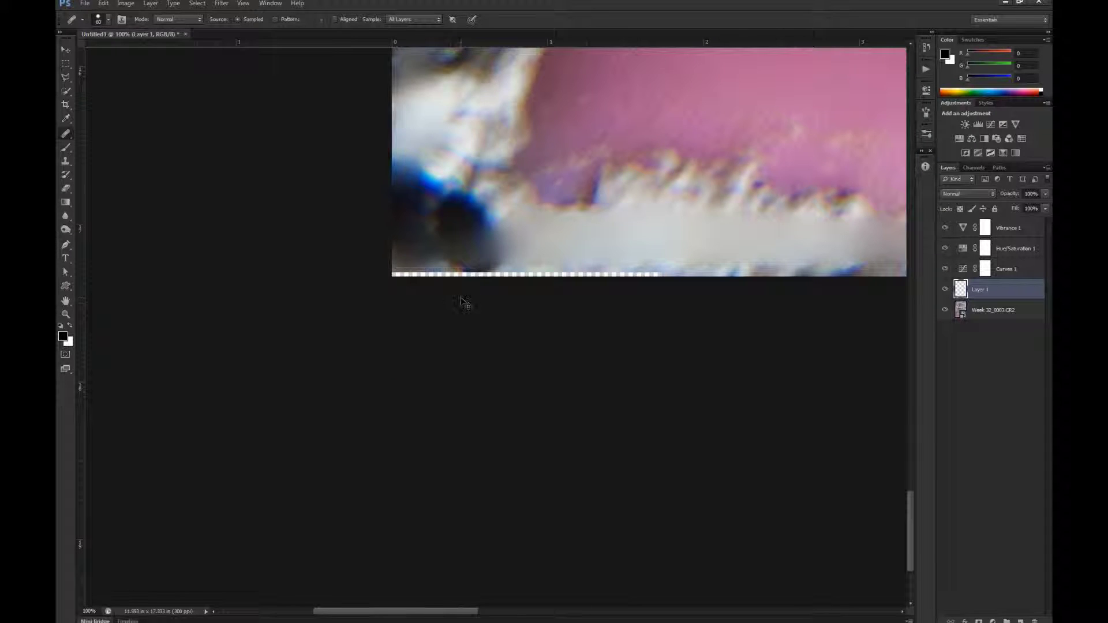
{"action": "scroll", "coordinate": [465, 302], "scroll_direction": "down", "scroll_amount": 6}
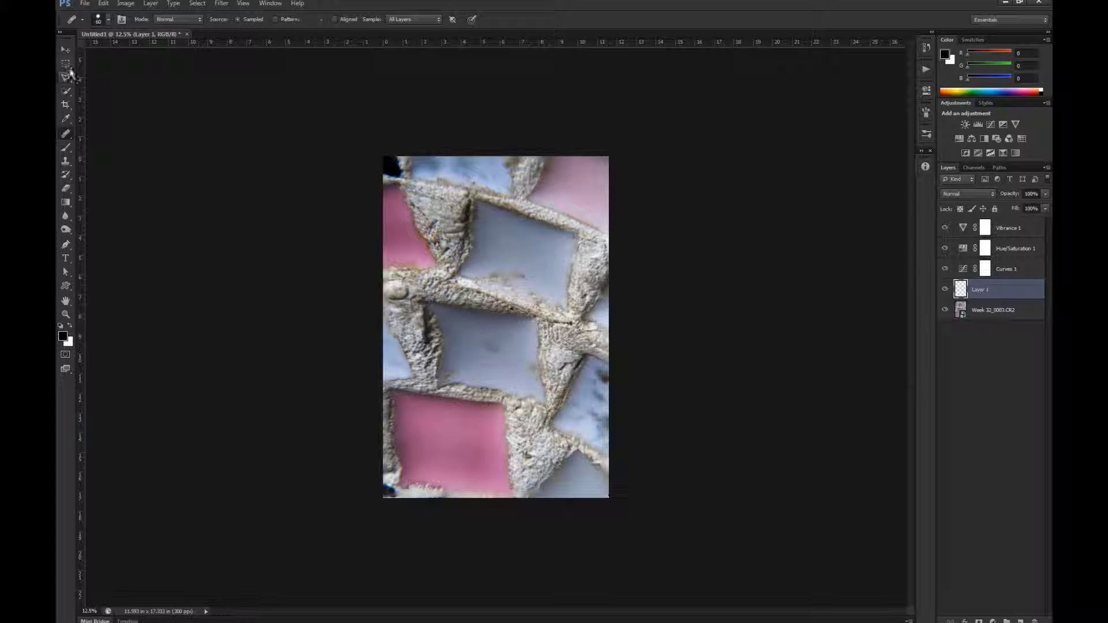
Try cropping the photo slightly from its lower-left corner at the original ratio, and undo that crop.
{"action": "left_click", "coordinate": [65, 104]}
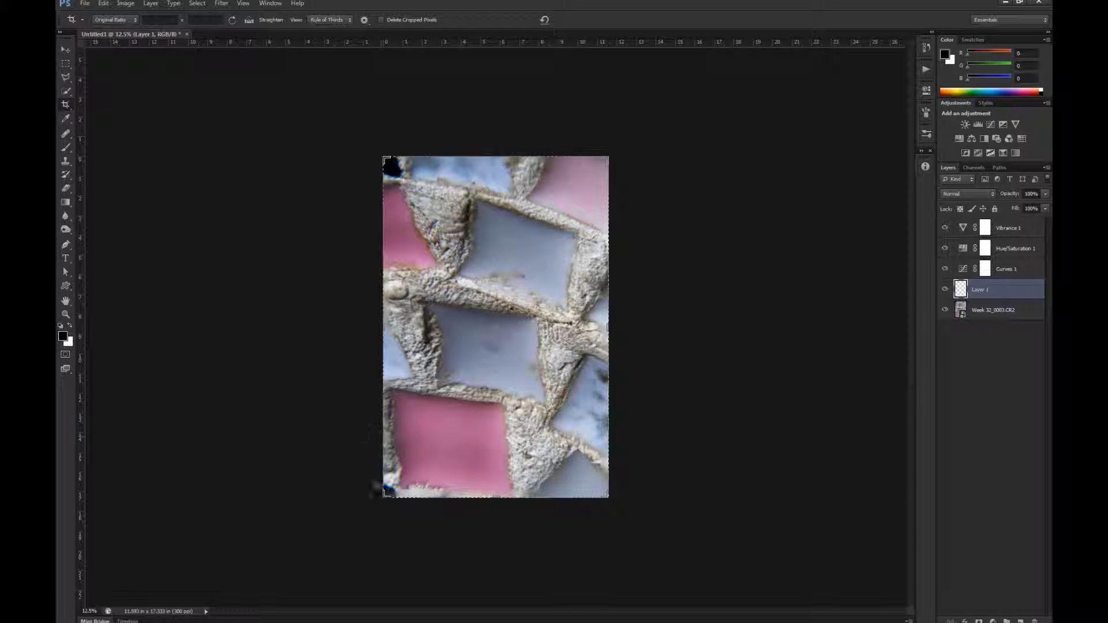
{"action": "left_click_drag", "start_coordinate": [382, 490], "coordinate": [390, 492]}
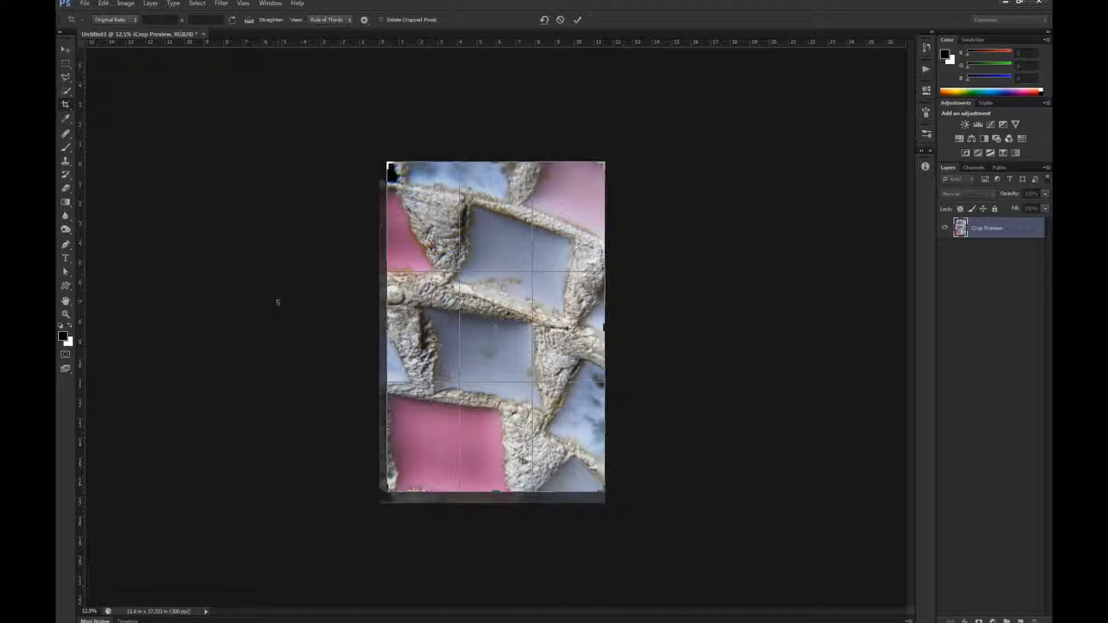
{"action": "key", "text": "Return"}
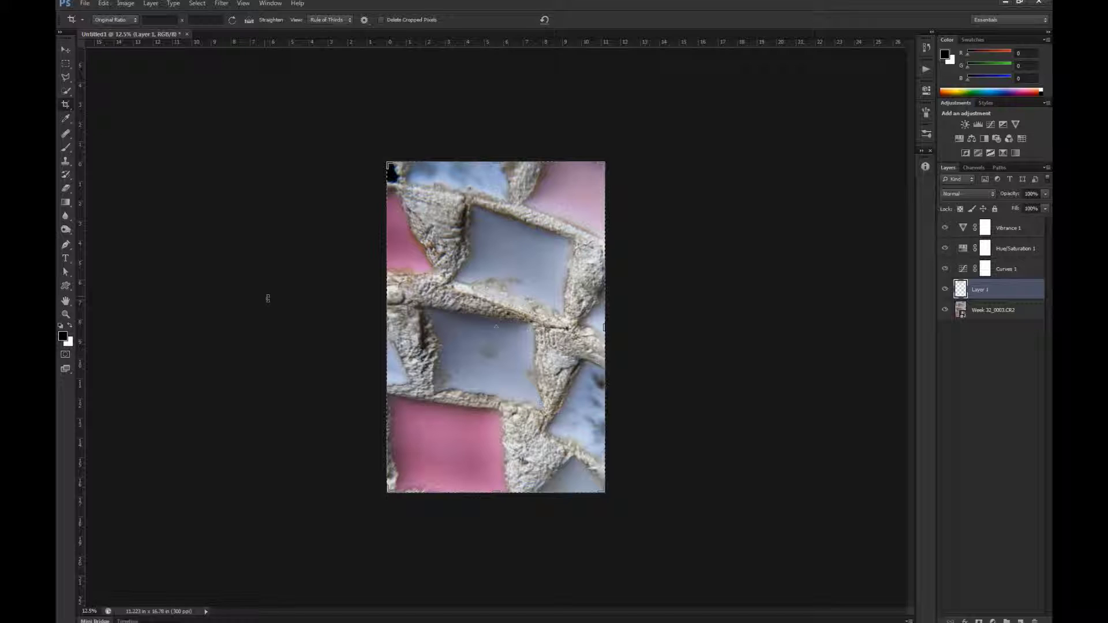
{"action": "key", "text": "ctrl+z"}
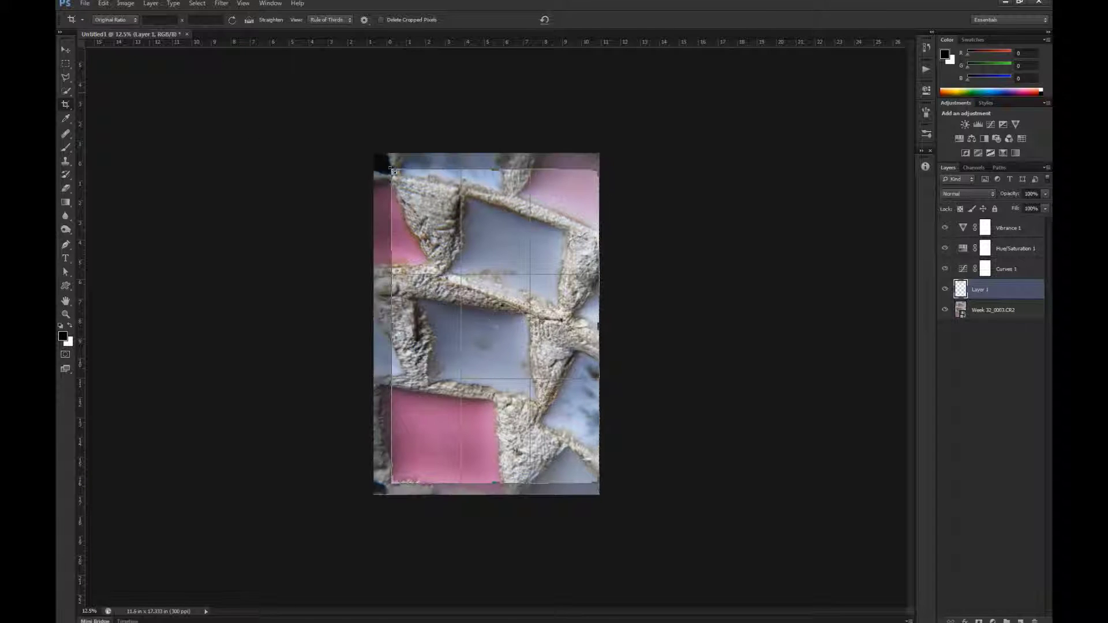
Crop the photo at its original ratio to about 11.2 x 16.7 in, trimming the flawed left and bottom edges.
{"action": "left_click_drag", "start_coordinate": [396, 164], "coordinate": [402, 166]}
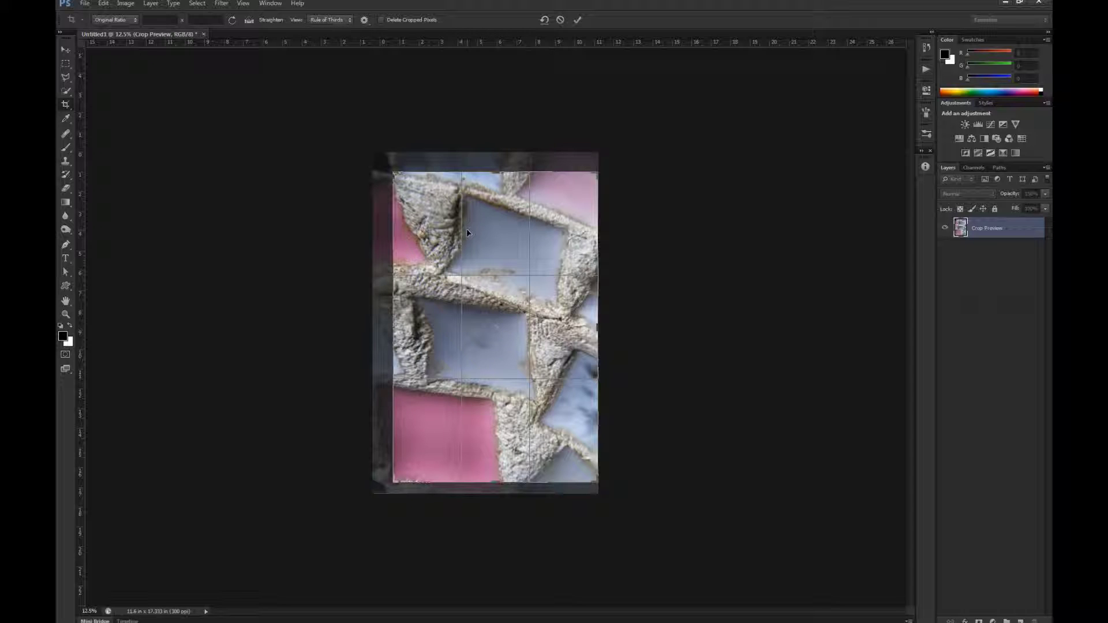
{"action": "left_click_drag", "start_coordinate": [392, 173], "coordinate": [388, 168]}
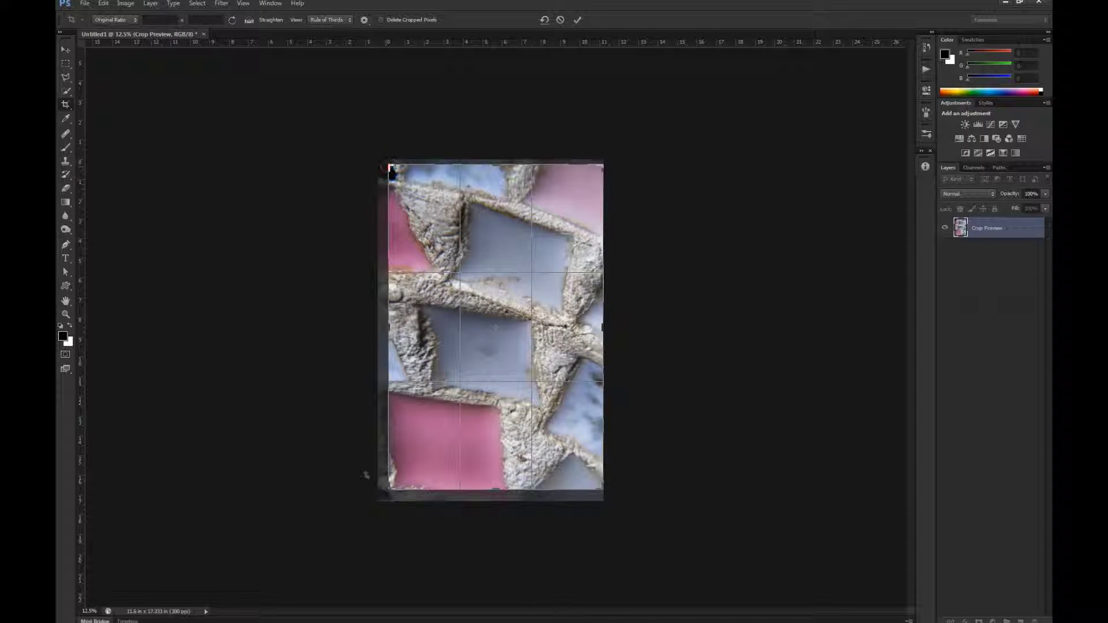
{"action": "left_click_drag", "start_coordinate": [390, 488], "coordinate": [388, 492]}
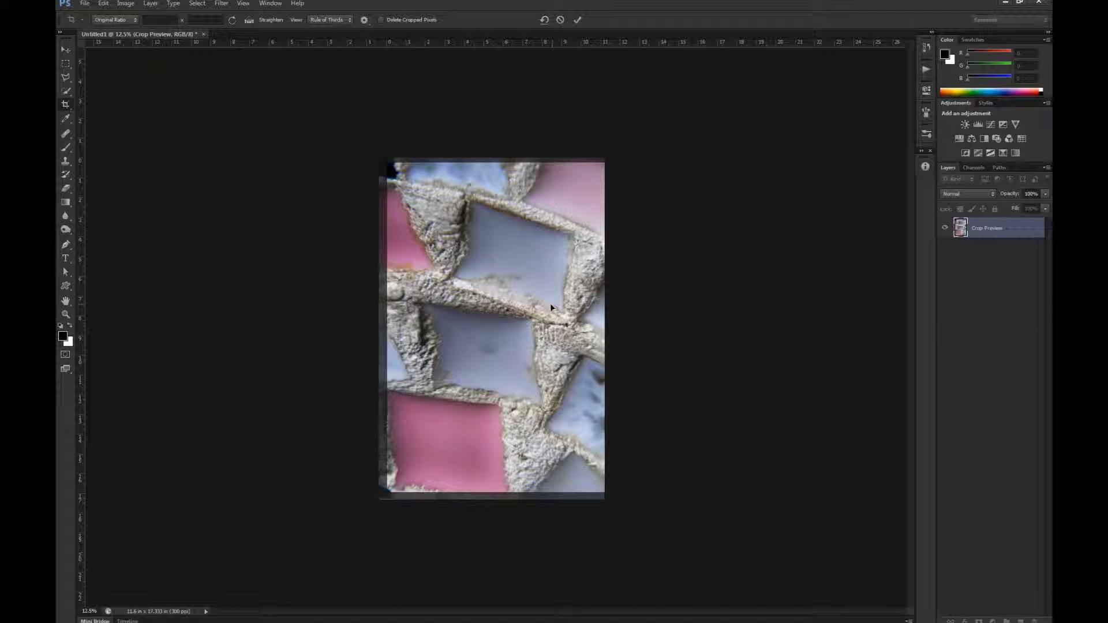
{"action": "key", "text": "Return"}
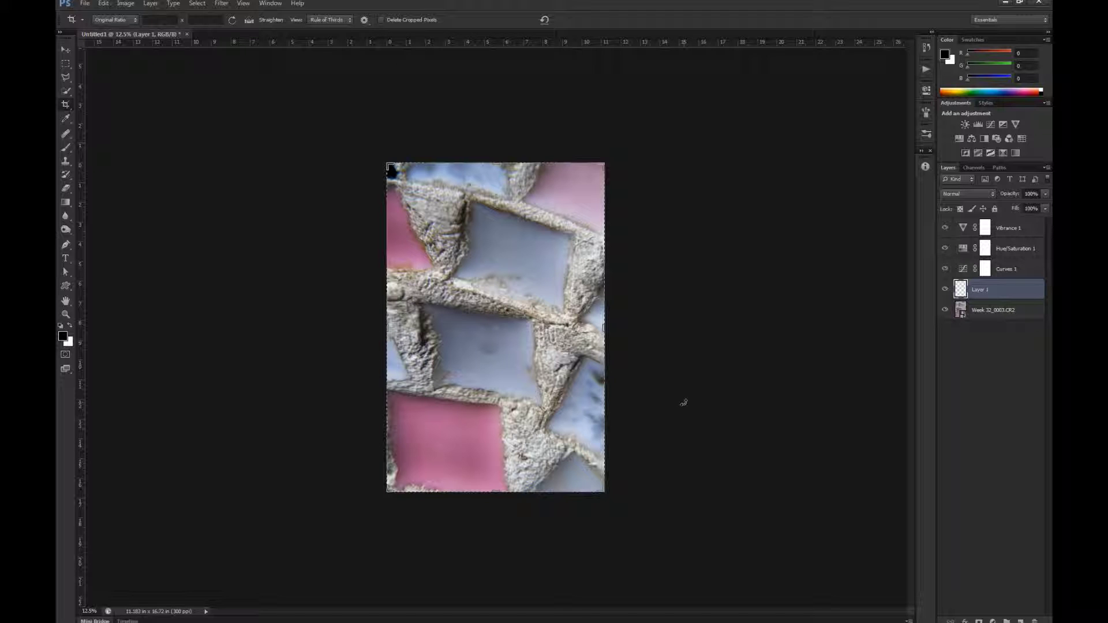
View the cropped photo enlarged in full-screen mode on black with the rulers hidden.
{"action": "key", "text": "v"}
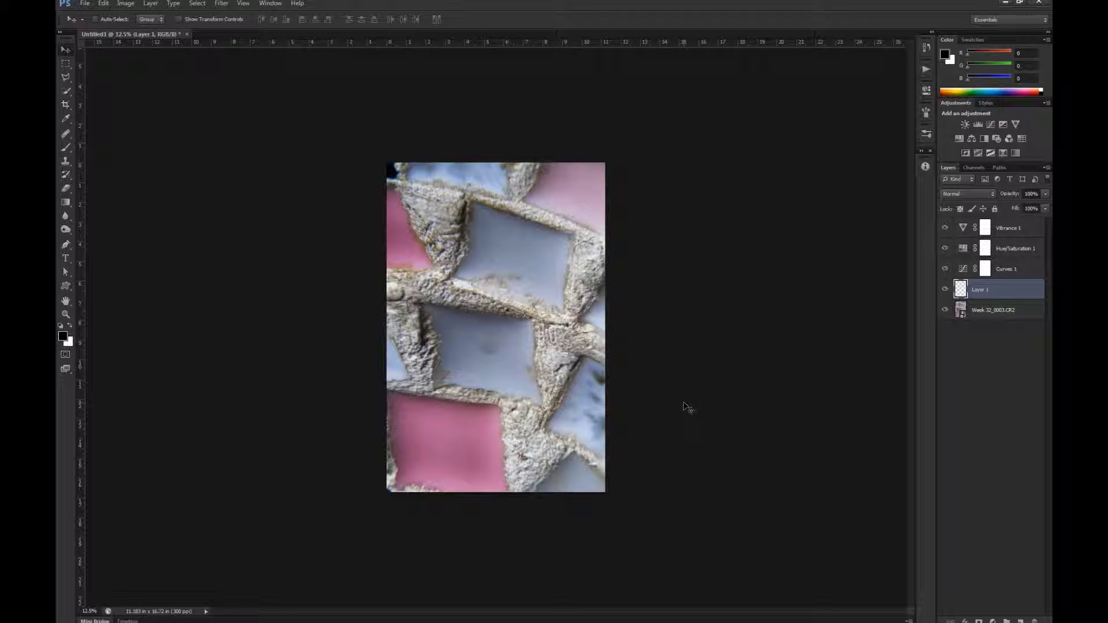
{"action": "key", "text": "f"}
{"action": "key", "text": "f"}
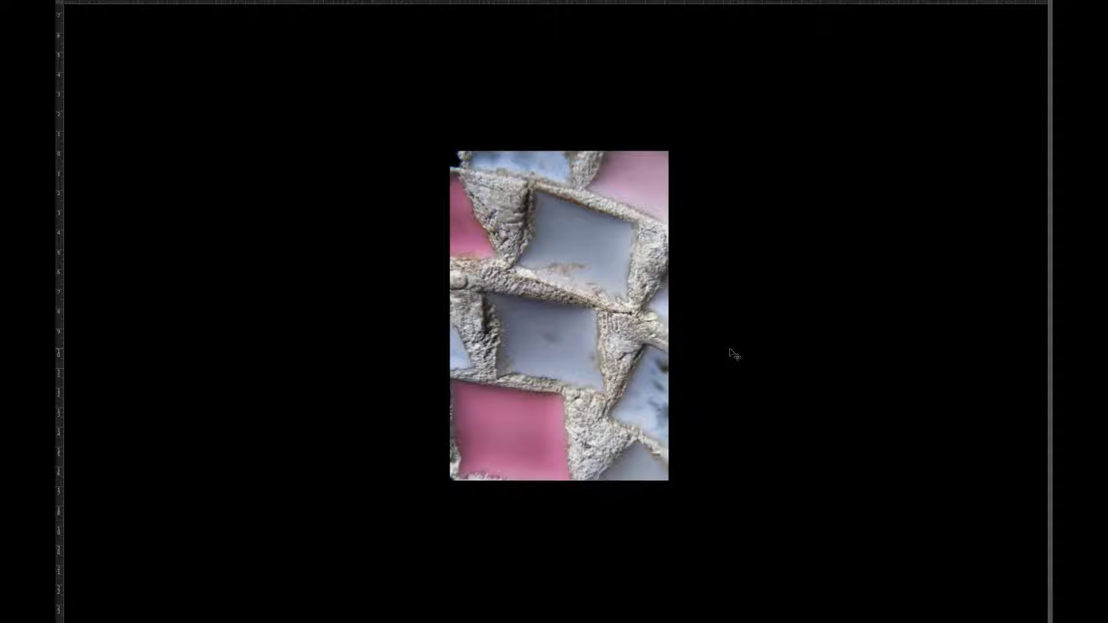
{"action": "key", "text": "ctrl+r"}
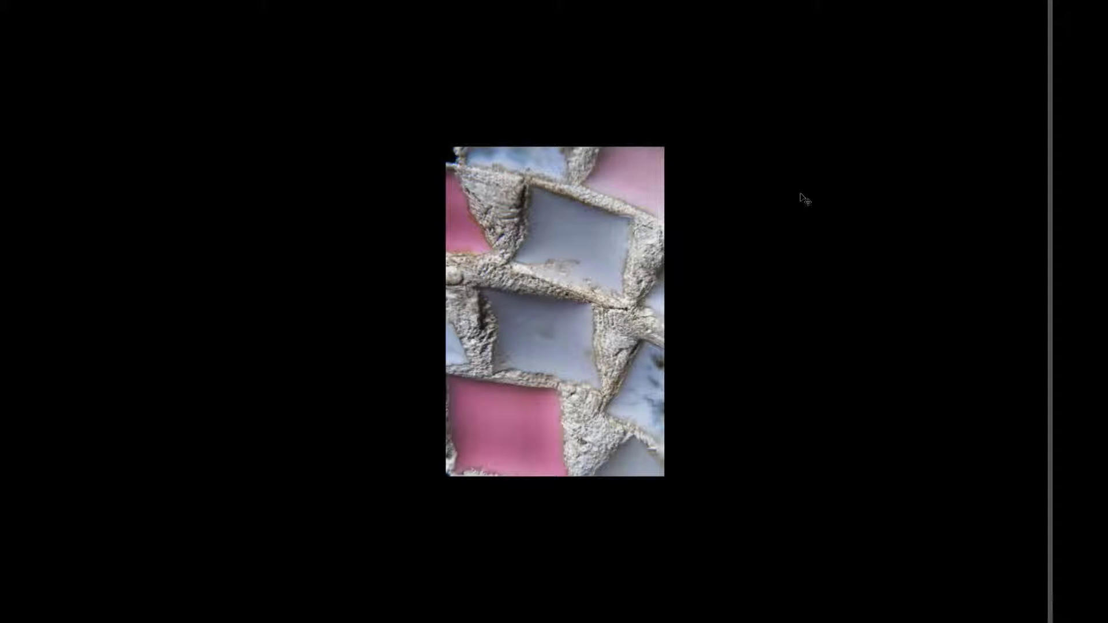
{"action": "key", "text": "ctrl+plus"}
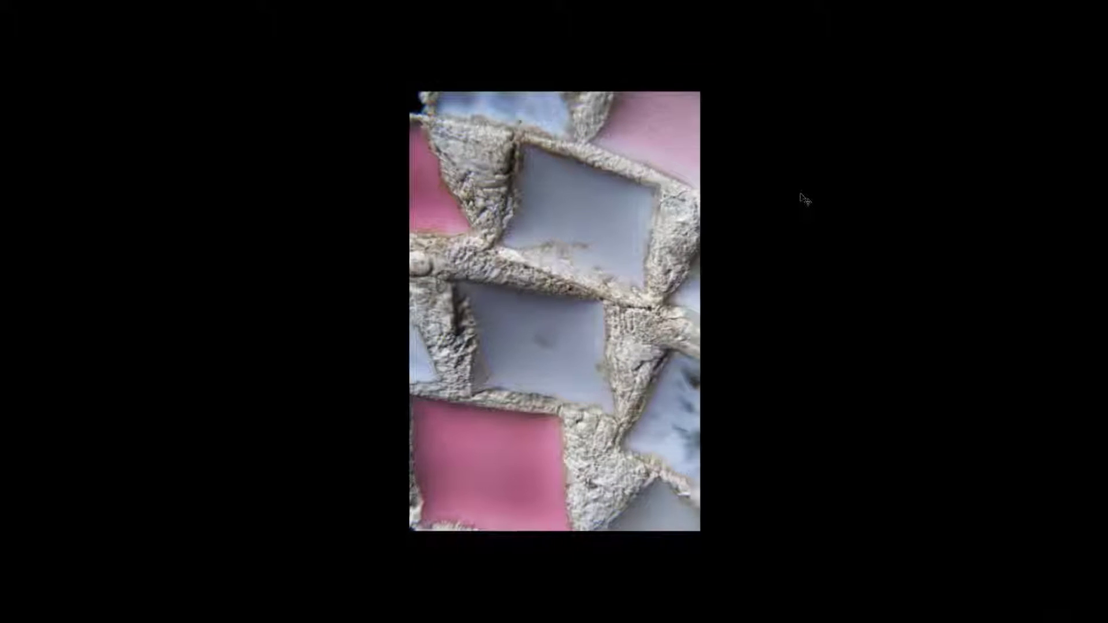